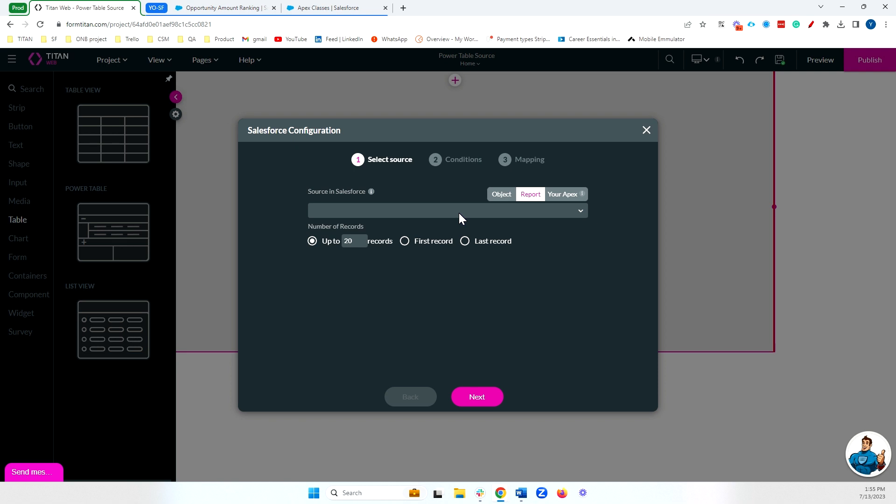
Step: Choose the Opportunity Amount Ranking report as the table's Salesforce source and look over that report in Salesforce
click(460, 211)
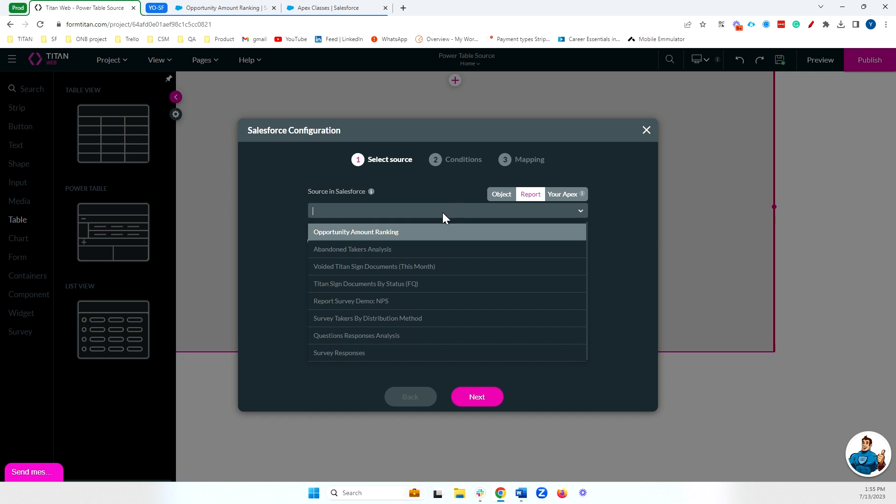
click(443, 232)
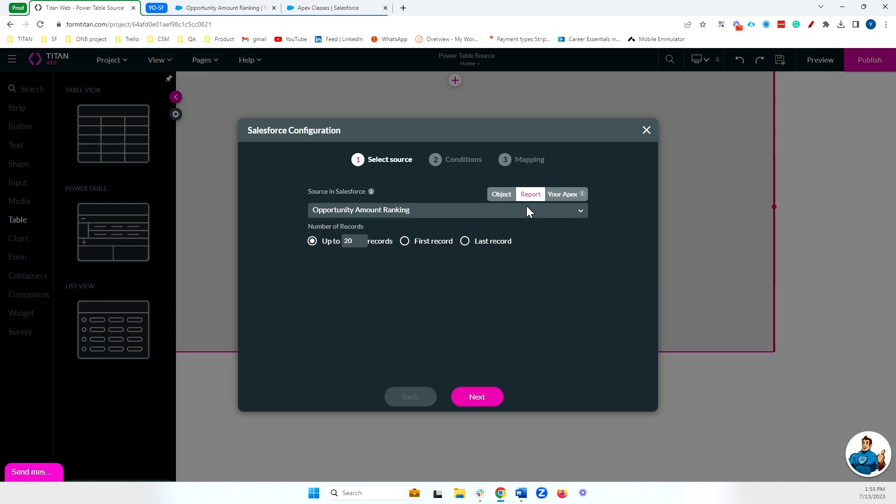
click(243, 8)
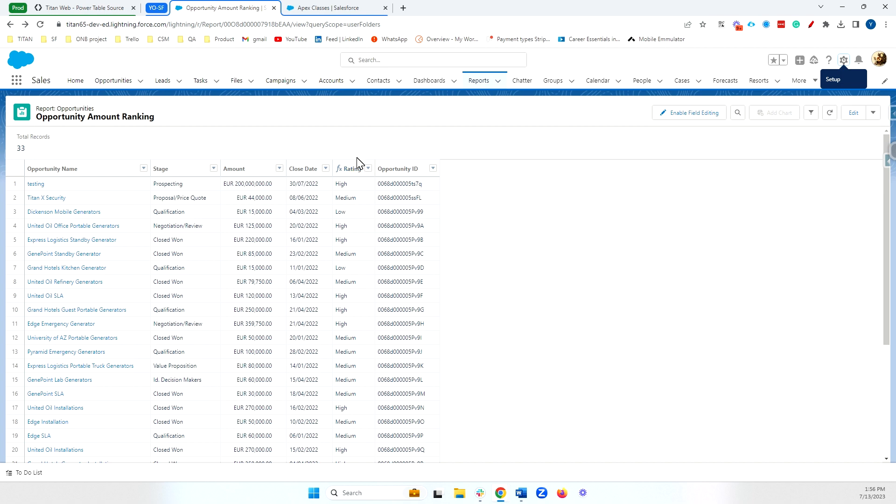
click(105, 11)
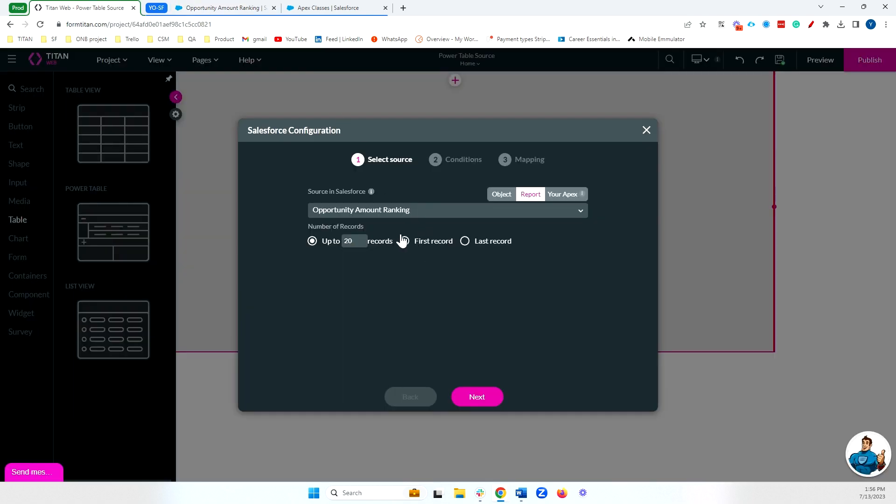
Step: Raise the record limit to 200 and proceed to the mapping stage without adding any conditions
click(481, 399)
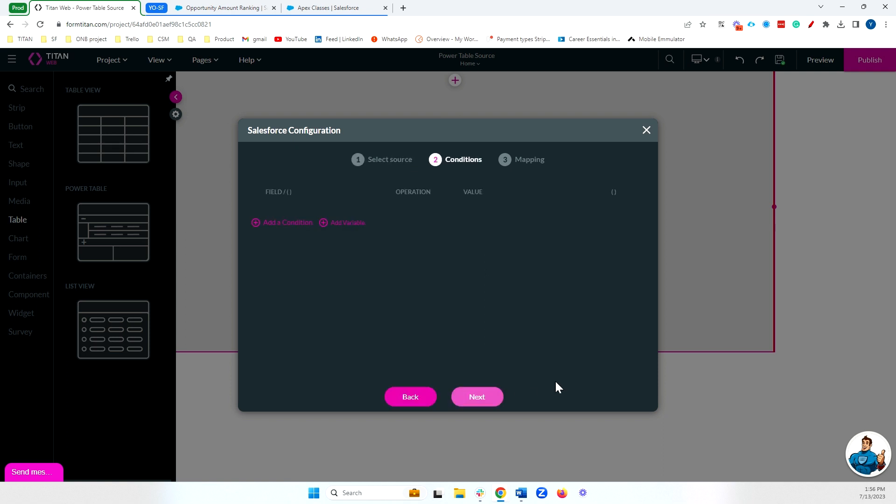
click(431, 395)
click(350, 241)
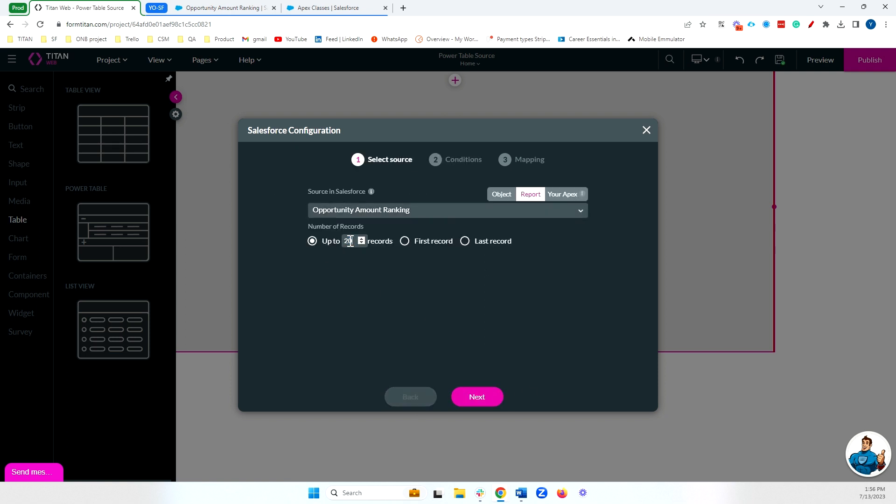
text(0)
click(484, 395)
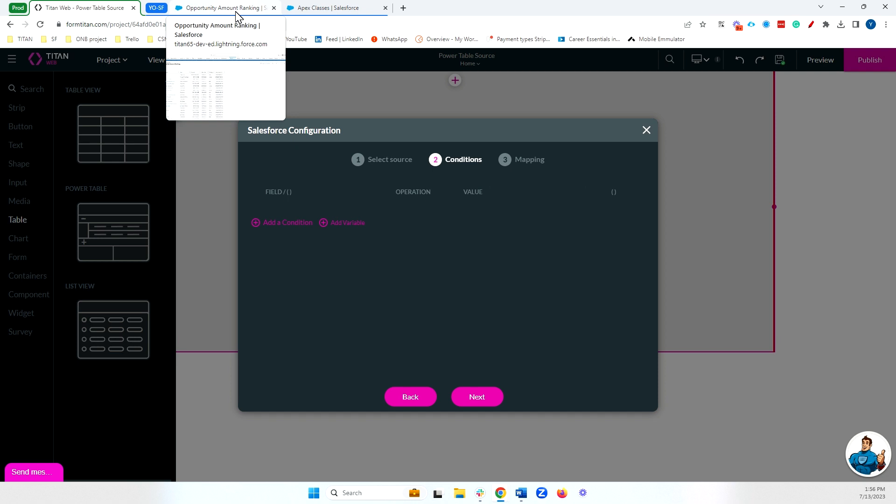
click(475, 401)
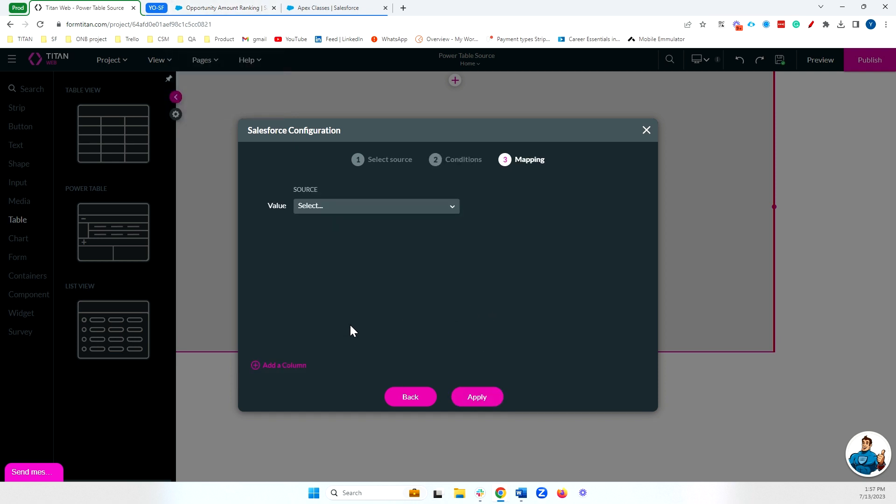
Step: Map the value to Opportunity ID and add three field columns for Opportunity Name, Stage and Amount
click(344, 205)
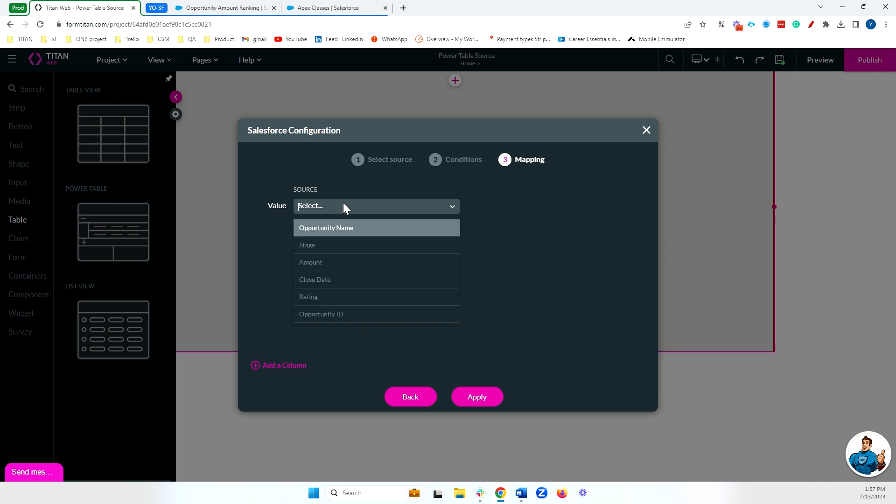
click(342, 314)
click(296, 369)
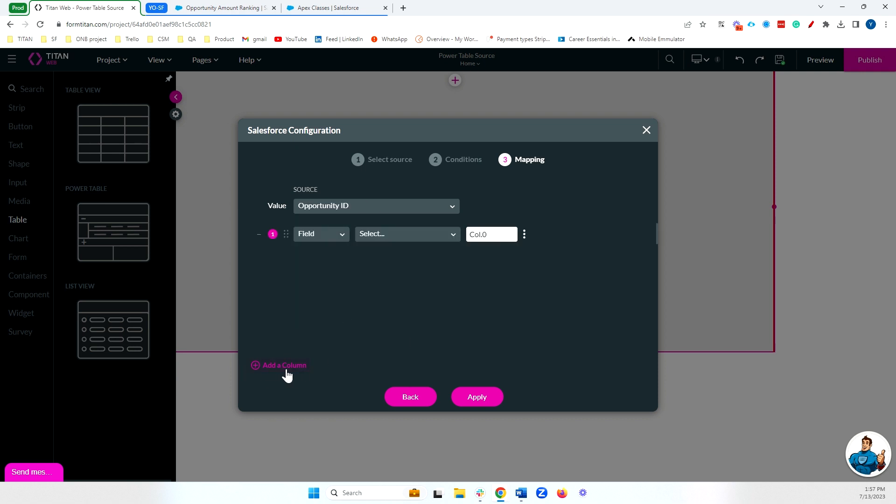
click(388, 233)
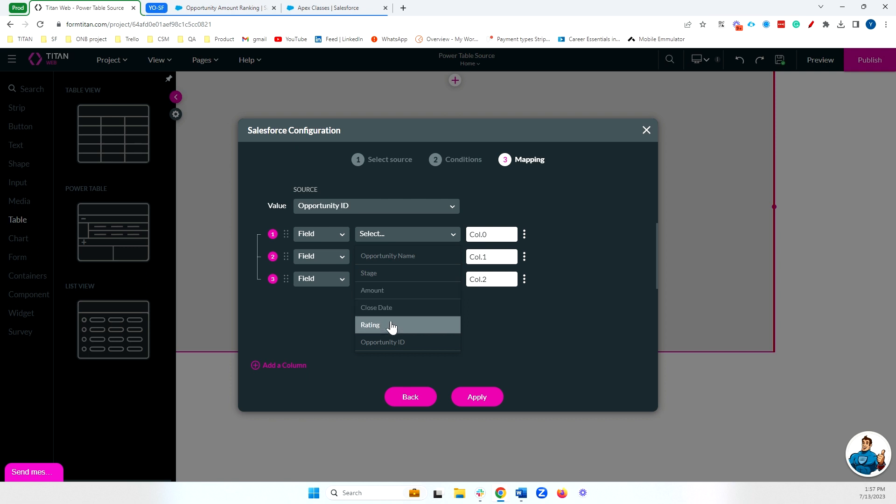
click(397, 256)
click(415, 257)
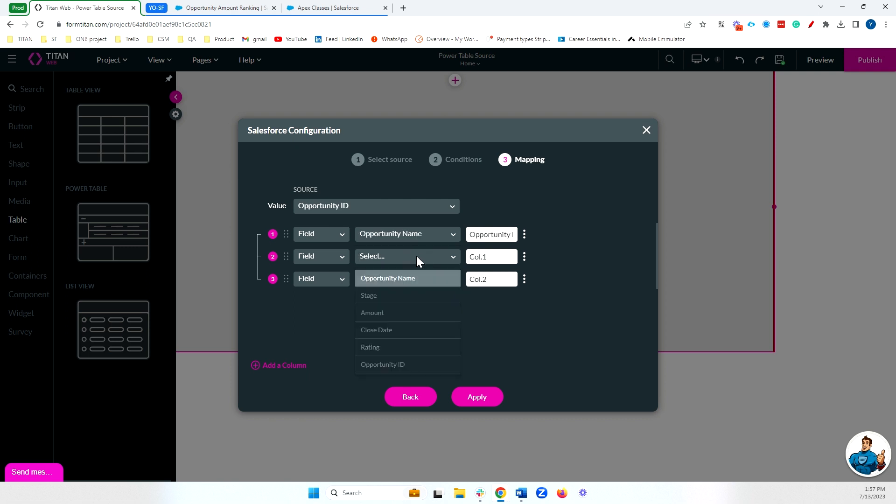
click(395, 303)
click(396, 279)
click(390, 335)
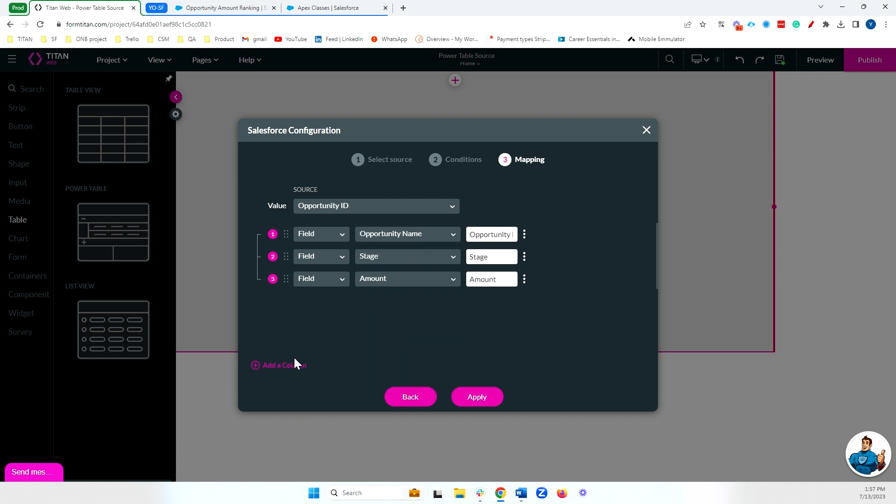
Step: Add a fourth column mapped to the Rating field and apply the Salesforce configuration
click(295, 363)
click(380, 302)
click(373, 393)
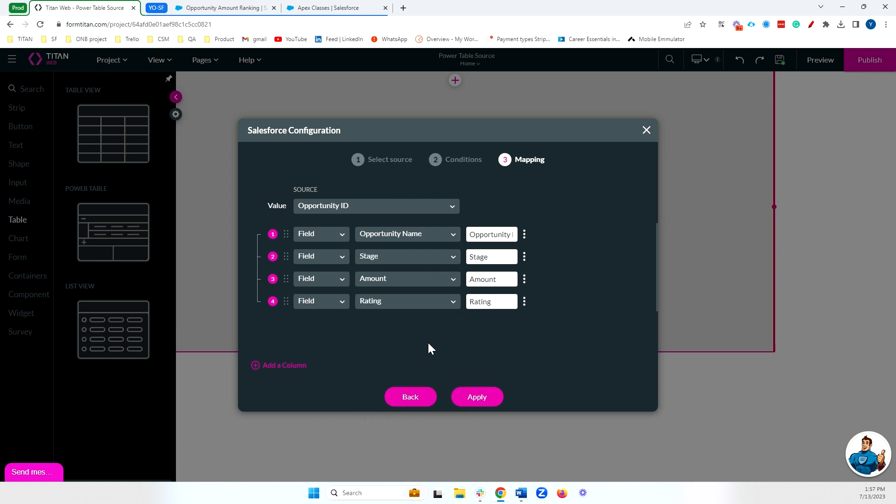
click(477, 395)
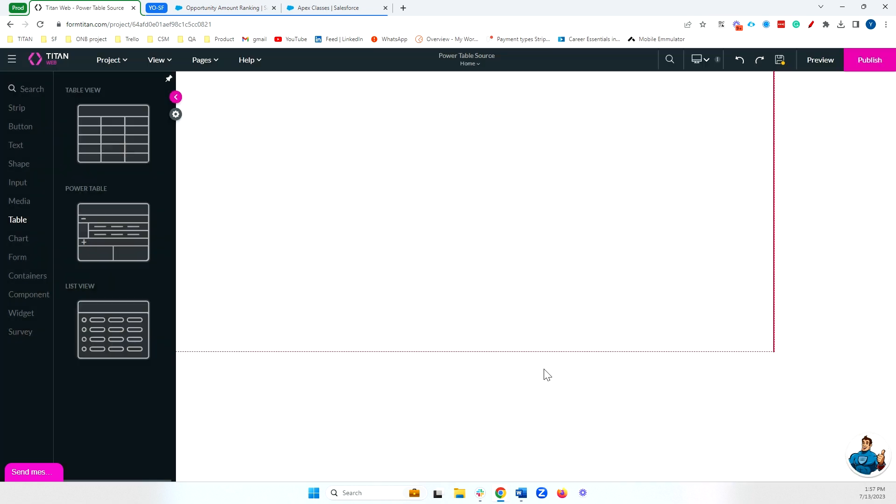
Step: Widen the power table to the right and preview the page to check the Rating values
drag(463, 240, 674, 238)
click(811, 63)
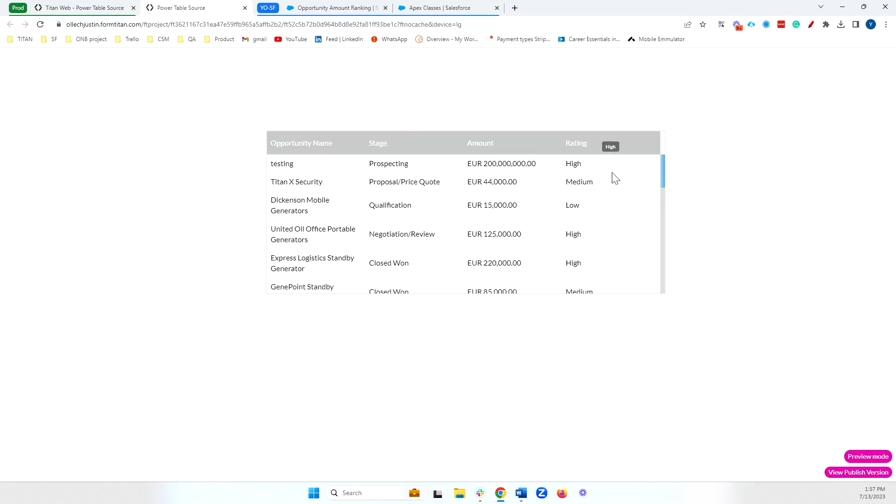
drag(567, 182, 615, 186)
scroll(607, 219, down, 1)
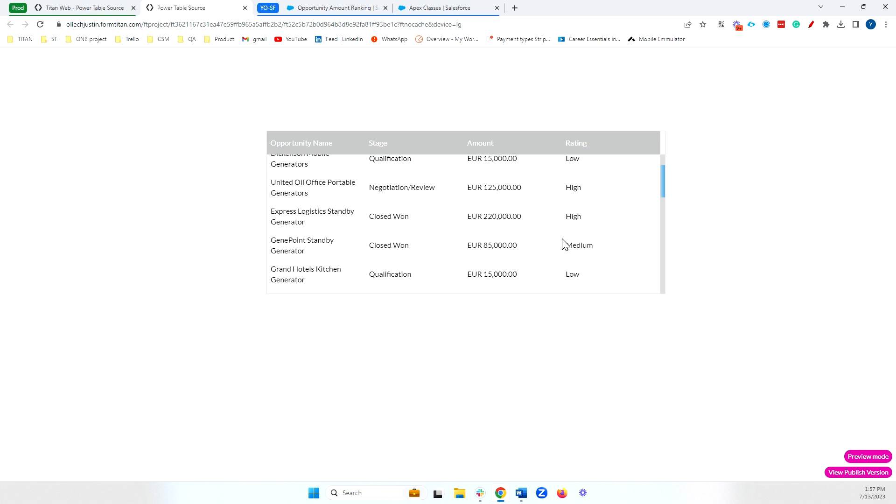
drag(565, 249, 594, 246)
click(245, 7)
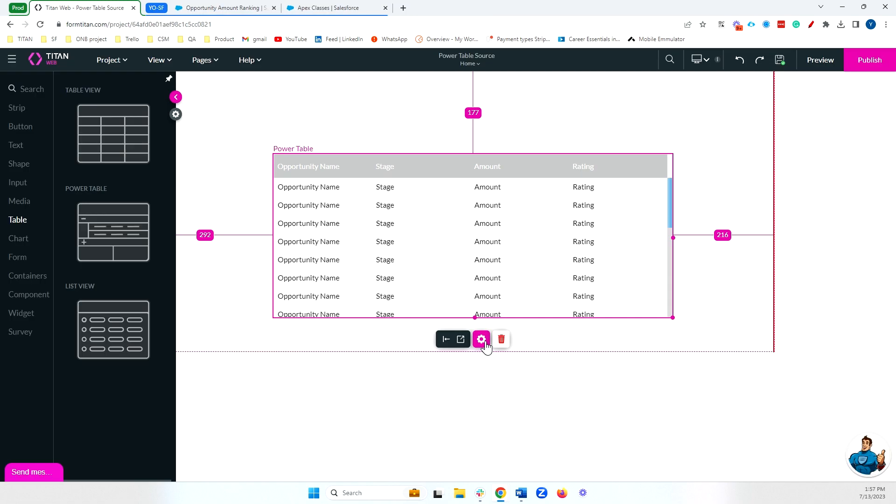
Step: Delete the report-based power table and place a new power table on the canvas
click(502, 340)
click(537, 315)
drag(120, 236, 416, 194)
Step: Set the new table's Salesforce source type to Your Apex with a limit of 200 records
click(563, 196)
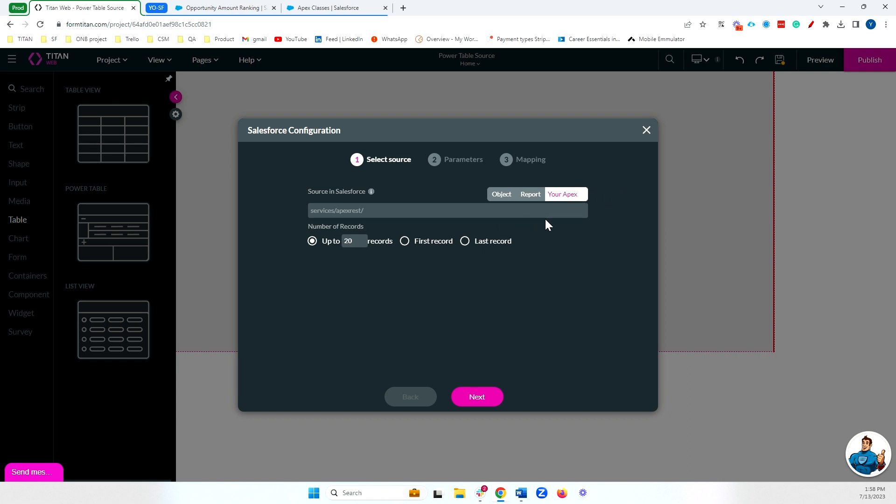
double_click(354, 240)
text(0)
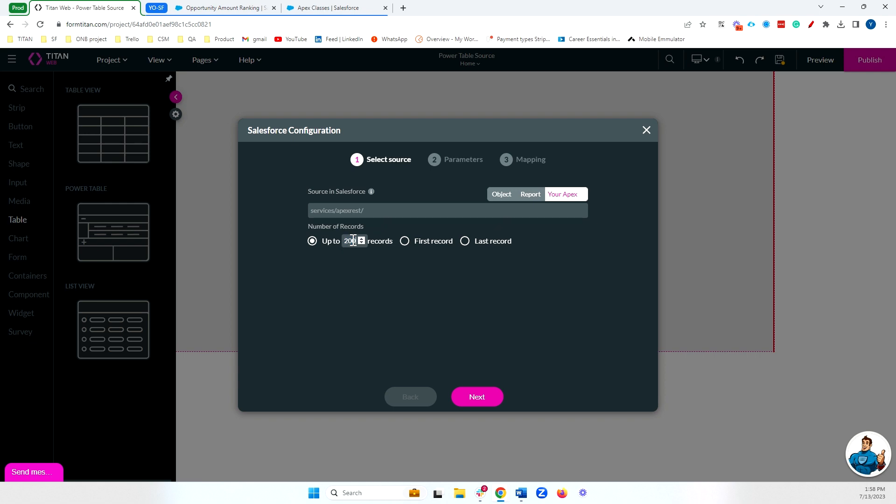
Step: Examine the AggragateDemo Apex class in Salesforce, reading its account_id request parameter and its opportunity and aggregate queries
click(318, 8)
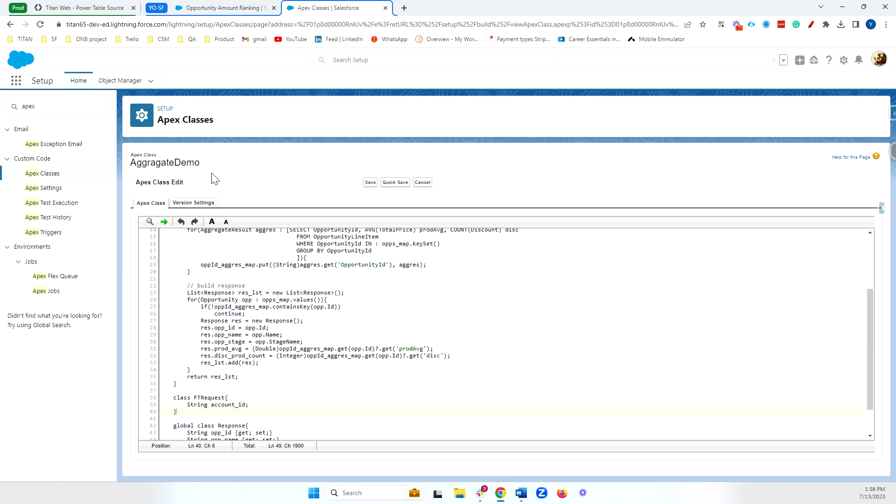
scroll(420, 327, up, 4)
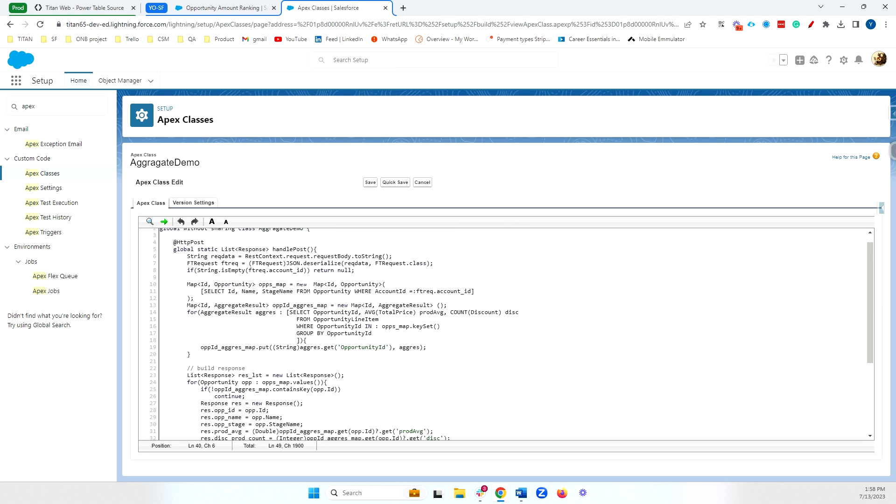
scroll(420, 327, down, 2)
scroll(420, 327, up, 3)
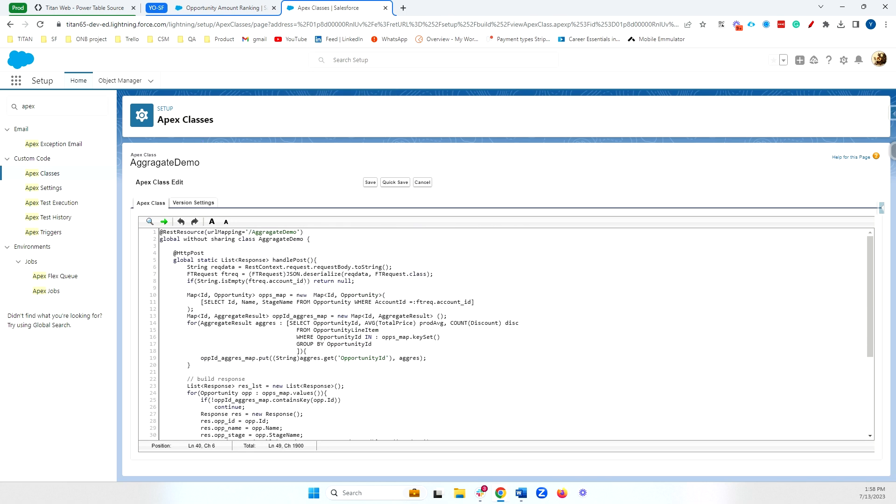
scroll(512, 334, down, 4)
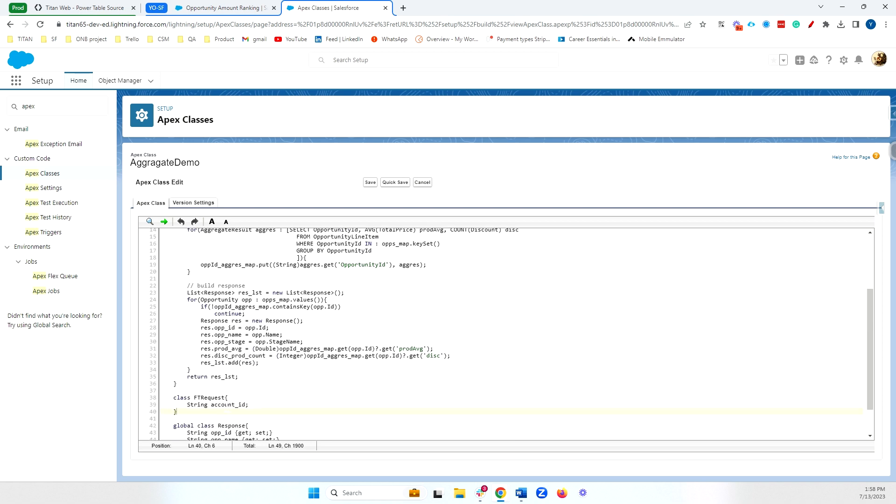
double_click(229, 405)
scroll(511, 335, up, 2)
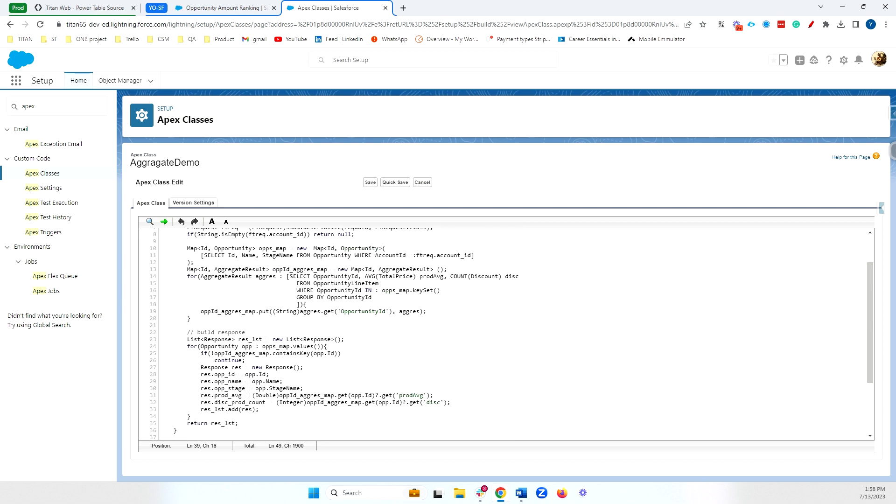
scroll(511, 335, down, 2)
scroll(512, 334, up, 4)
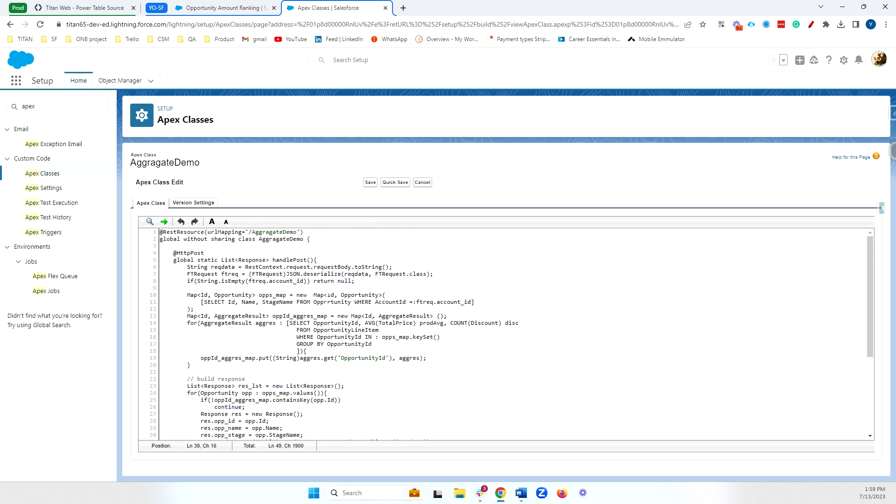
double_click(391, 302)
click(321, 330)
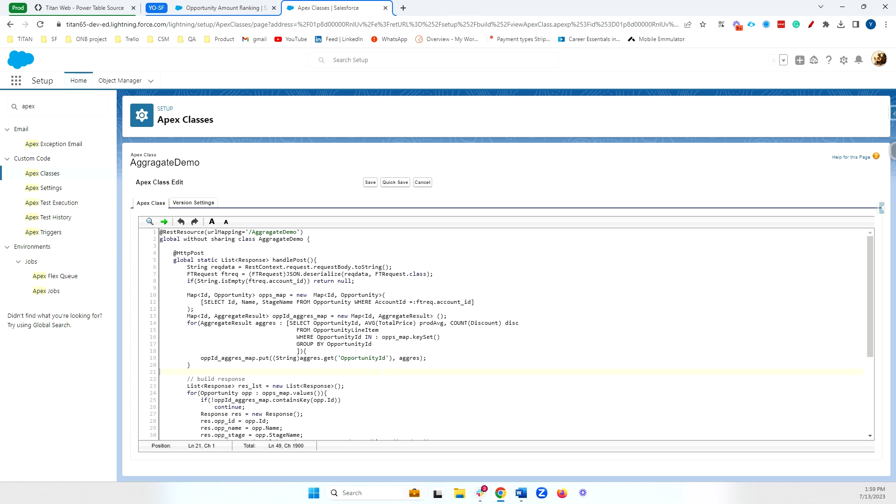
Step: Examine the fields of the Response class at the end of the code and how opp_id is filled
scroll(512, 334, down, 3)
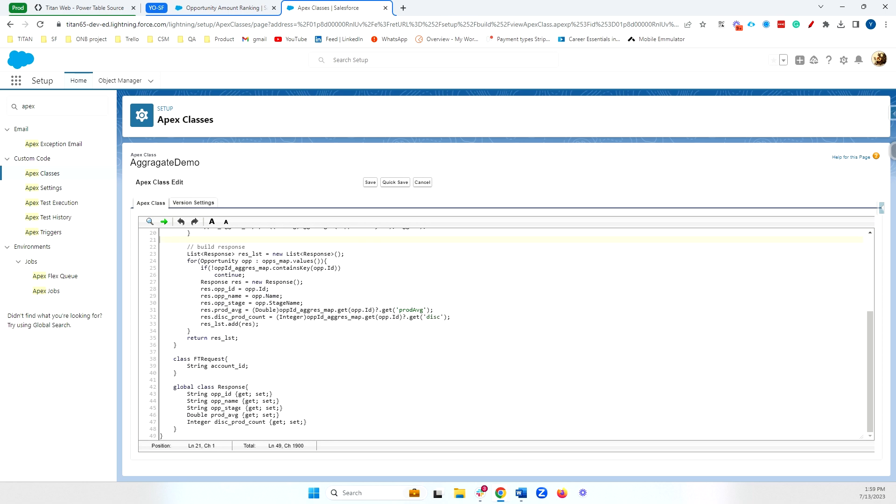
double_click(221, 394)
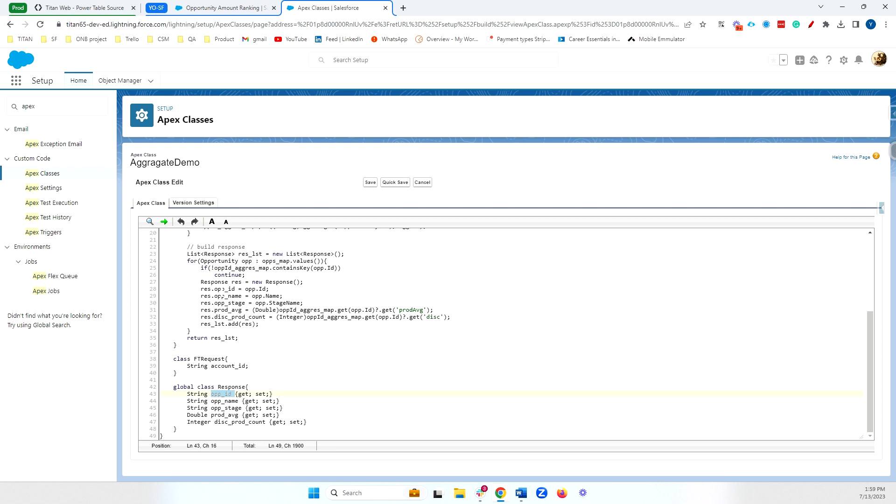
double_click(223, 289)
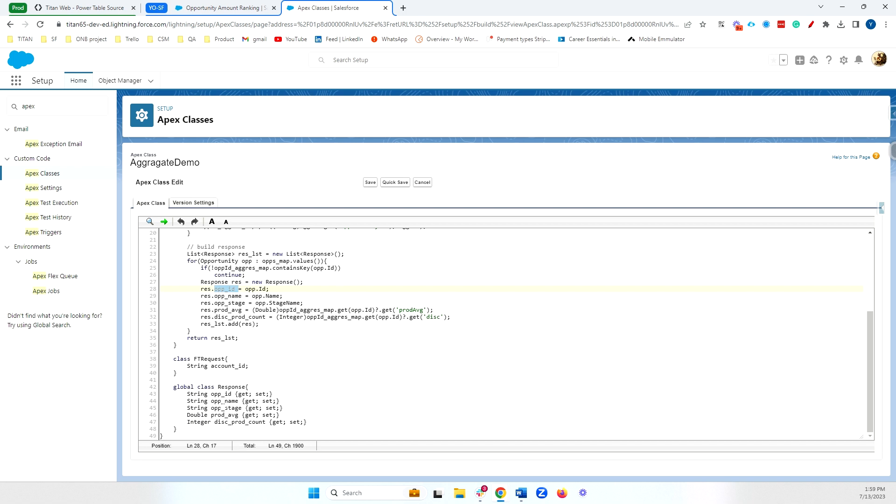
double_click(224, 401)
double_click(226, 408)
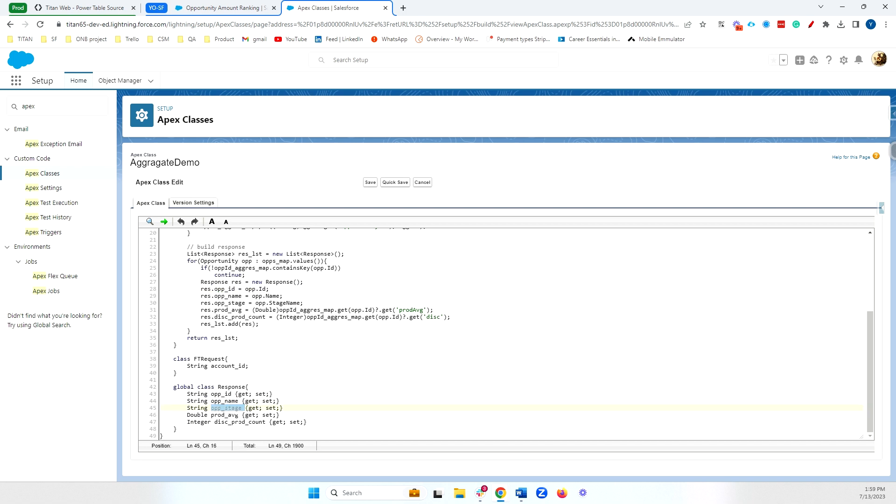
double_click(226, 415)
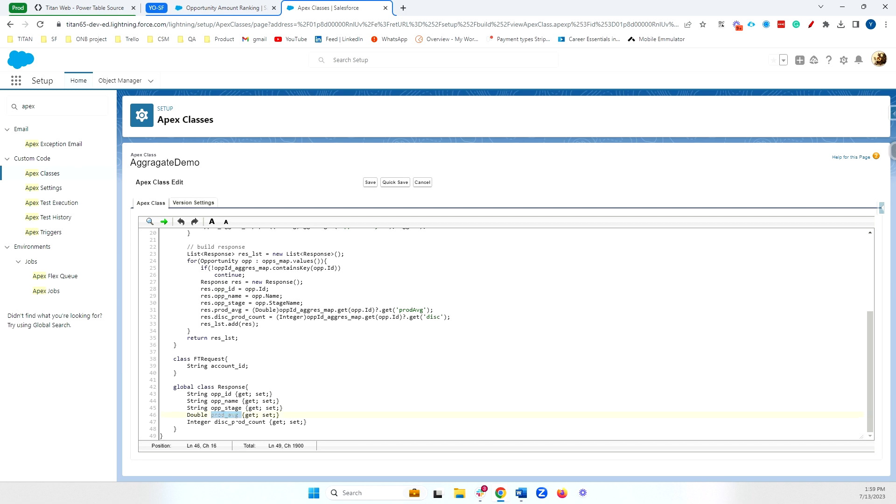
double_click(228, 422)
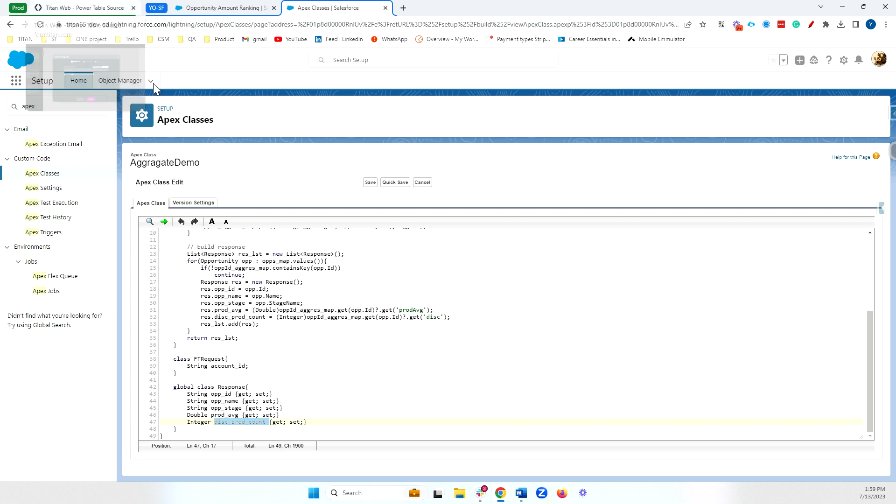
Step: Copy the AggragateDemo class name from Salesforce into the table's Apex source and continue to the parameters
double_click(175, 163)
right_click(189, 164)
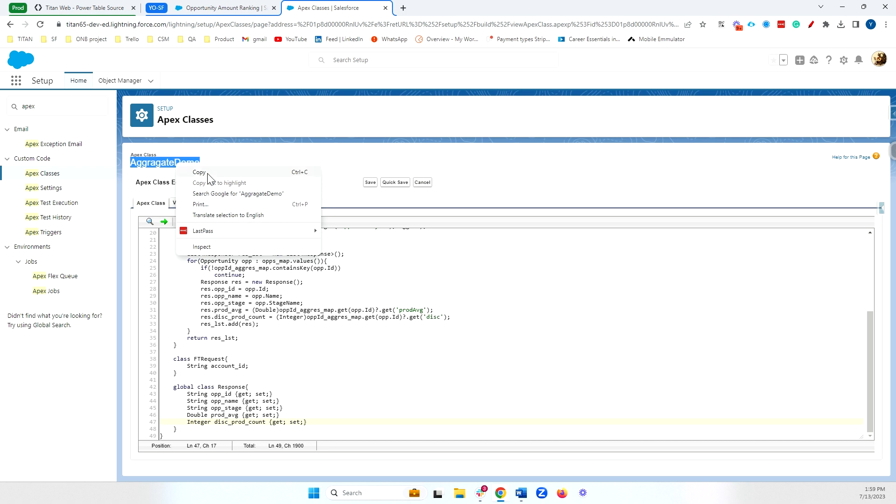
click(209, 172)
click(80, 8)
click(350, 209)
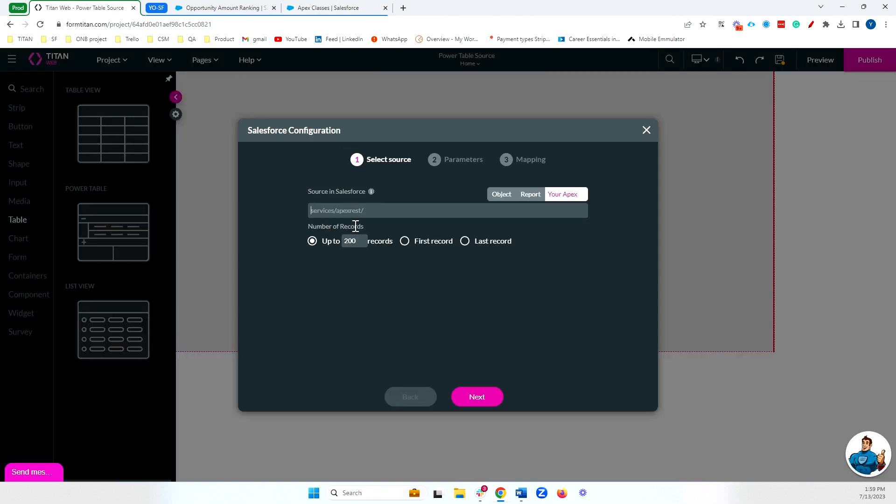
key(ctrl+v)
click(478, 398)
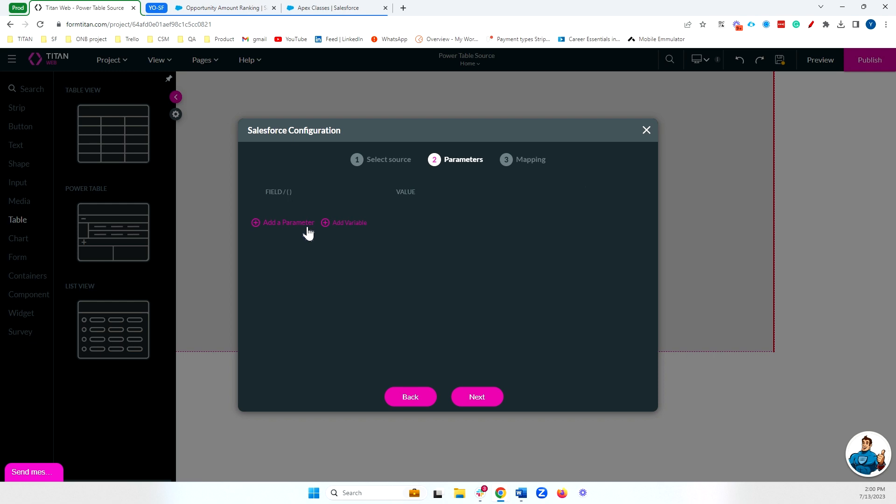
Step: Add a parameter named account_id, copying the name from the class's FTRequest definition
click(307, 229)
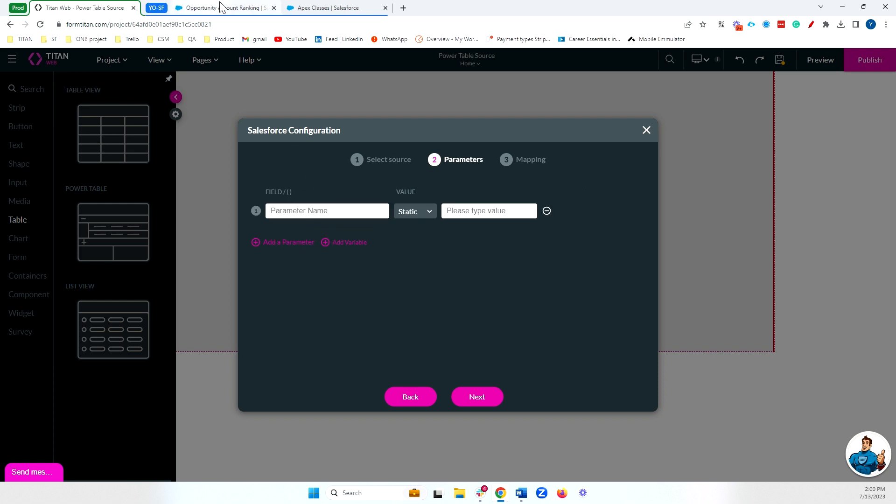
click(234, 8)
click(303, 8)
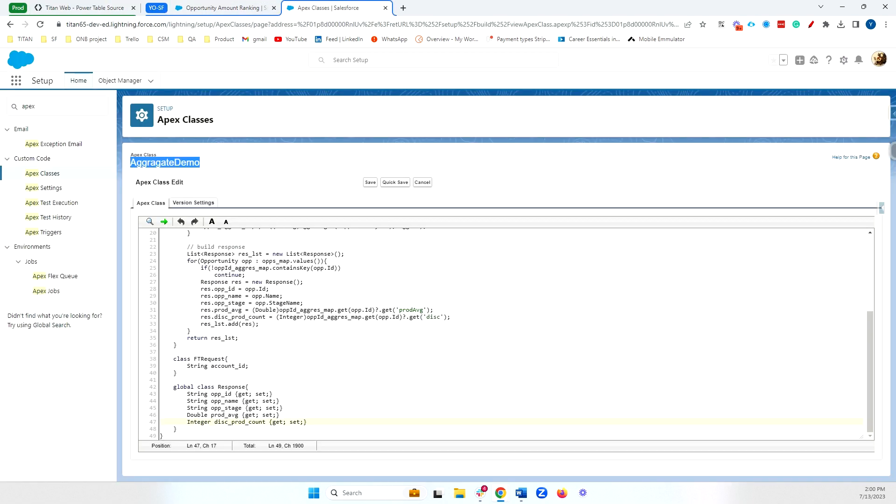
double_click(229, 367)
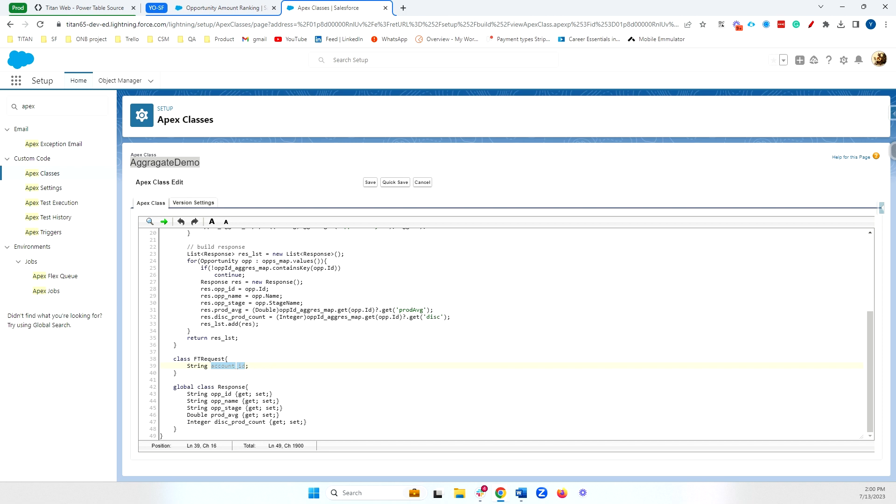
right_click(229, 366)
click(329, 241)
click(84, 8)
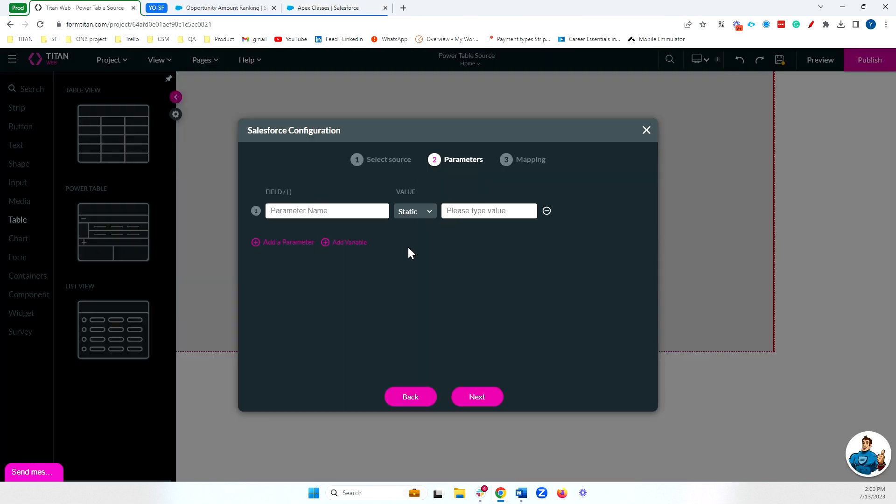
key(ctrl+v)
Step: Create a page-level static variable named account_id with no default value and apply it
click(410, 209)
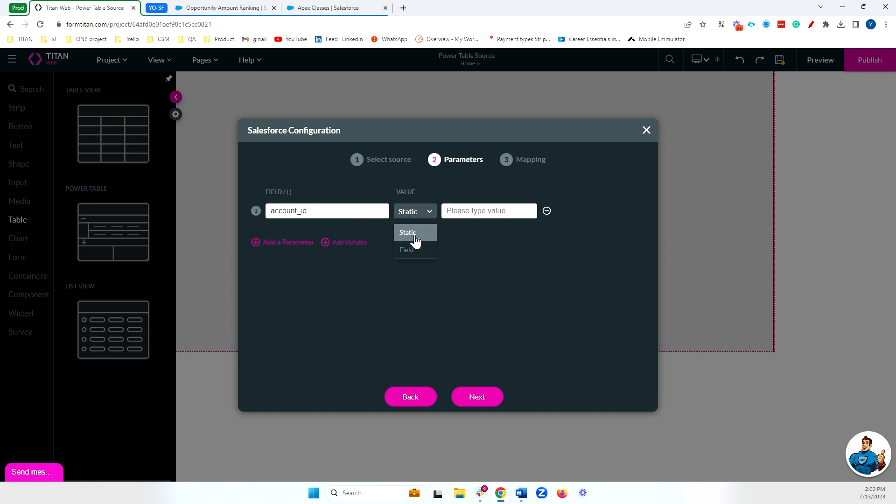
click(354, 244)
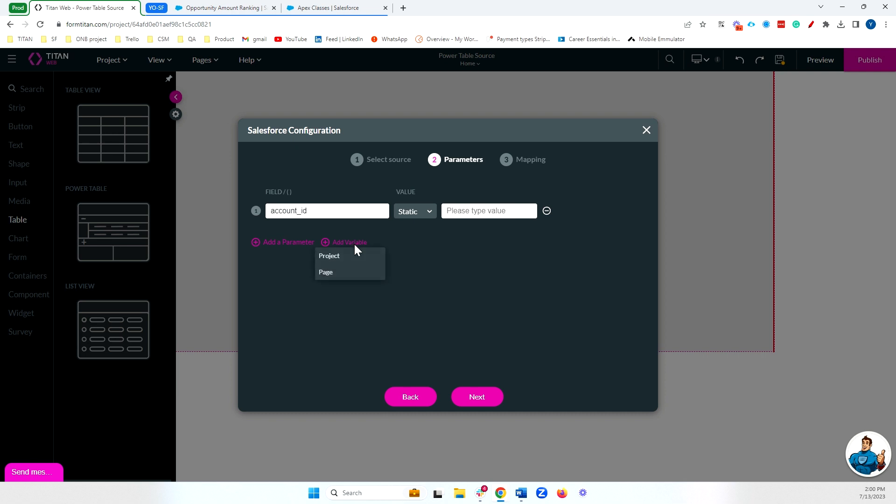
click(354, 273)
click(306, 416)
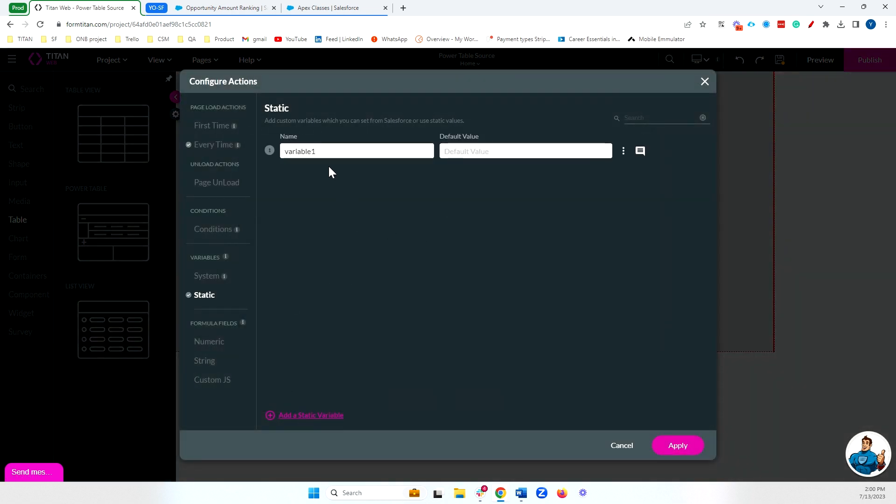
text(account_id)
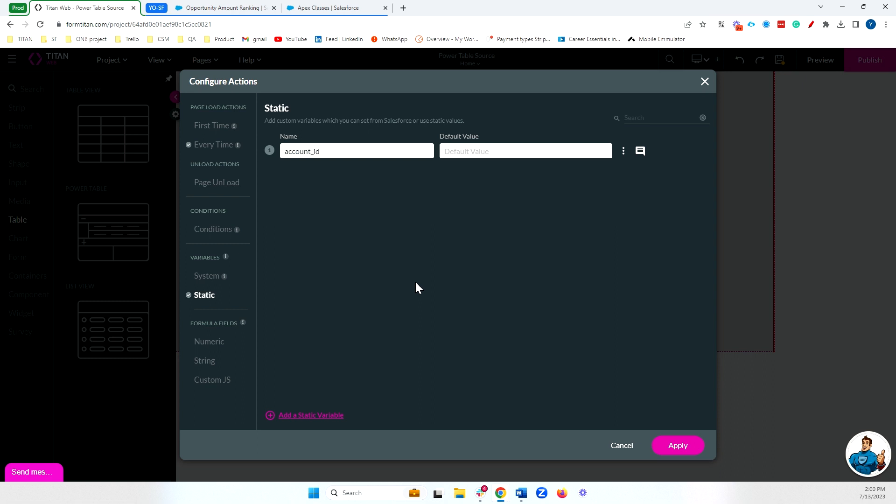
click(672, 449)
Step: Set the account_id parameter's value to the field [PV / Home / account_id] and continue to the mapping
click(413, 213)
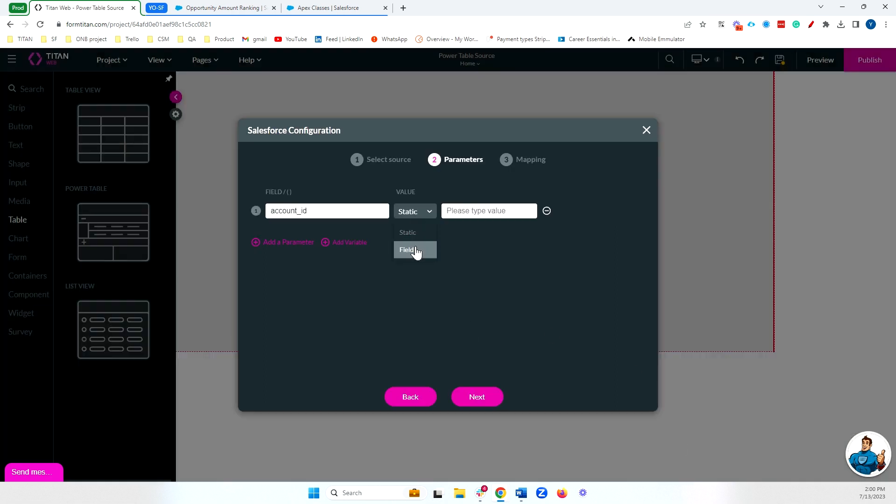
click(415, 252)
click(455, 212)
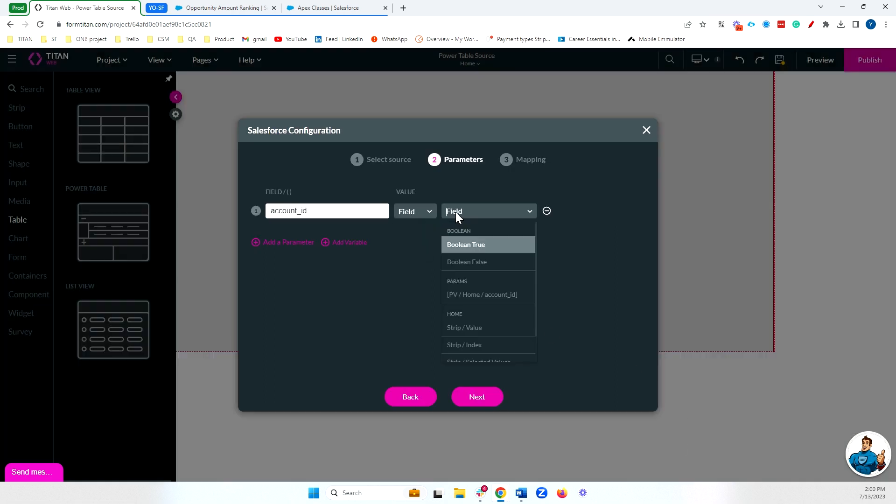
click(474, 301)
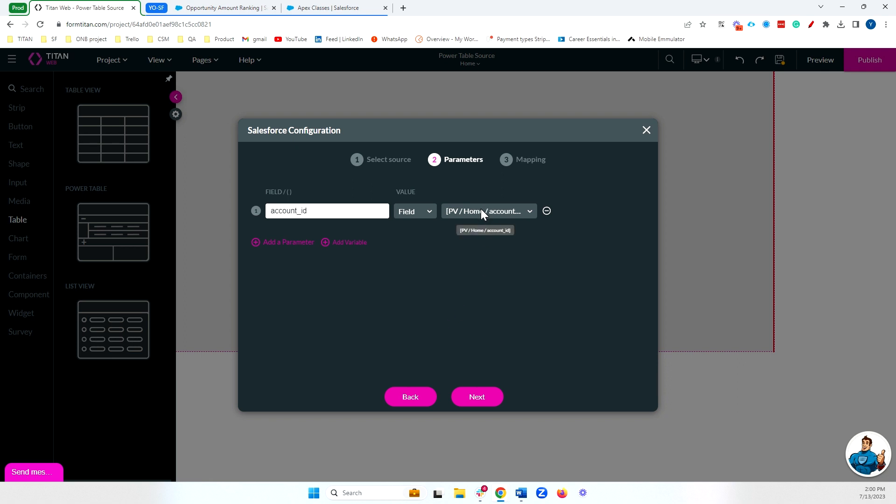
click(483, 398)
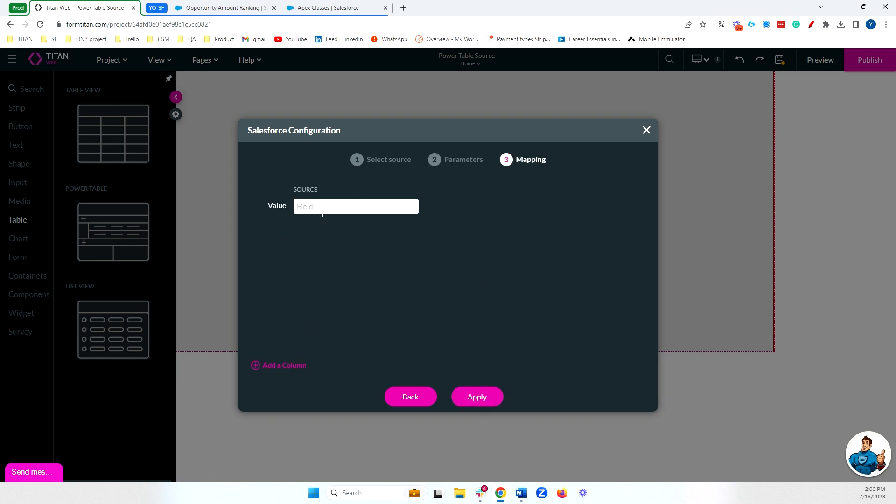
Step: Copy opp_id from the Apex Response class and set it as the mapping's source value
click(224, 8)
click(322, 8)
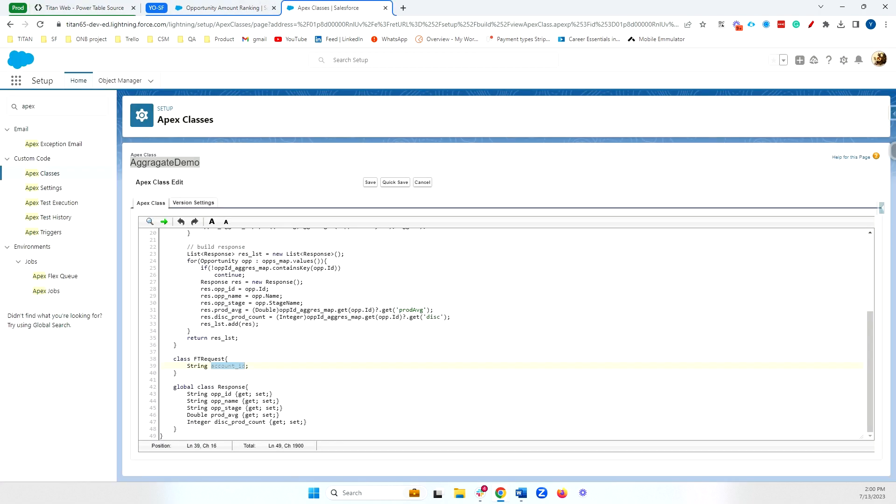
double_click(218, 395)
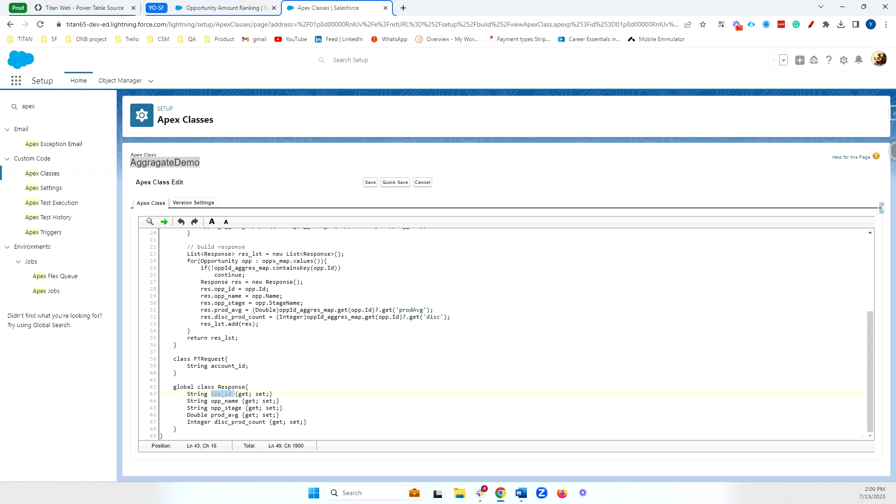
key(ctrl+c)
click(82, 8)
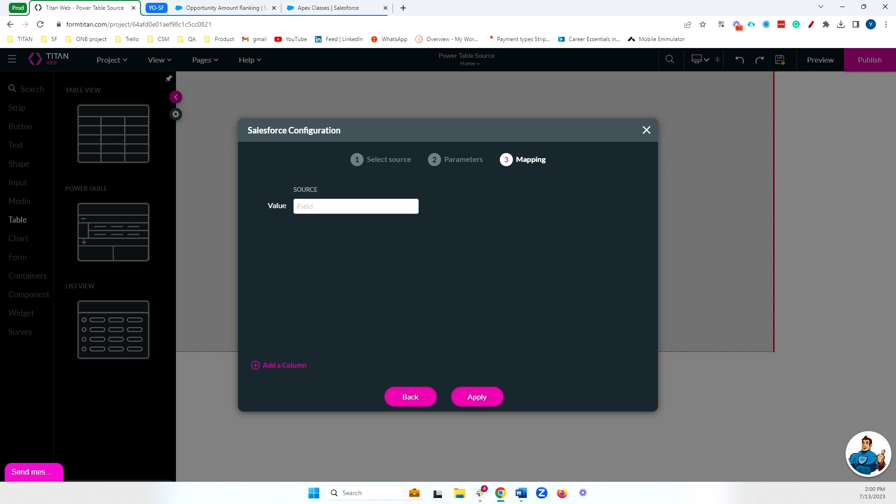
key(ctrl+v)
Step: Map the first column to opp_name from the Response class and add three more columns
click(324, 9)
double_click(225, 401)
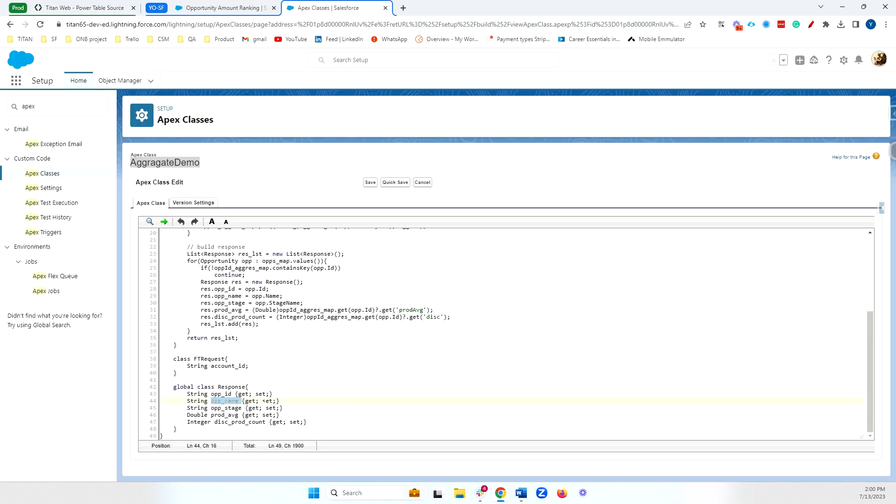
click(242, 400)
click(79, 8)
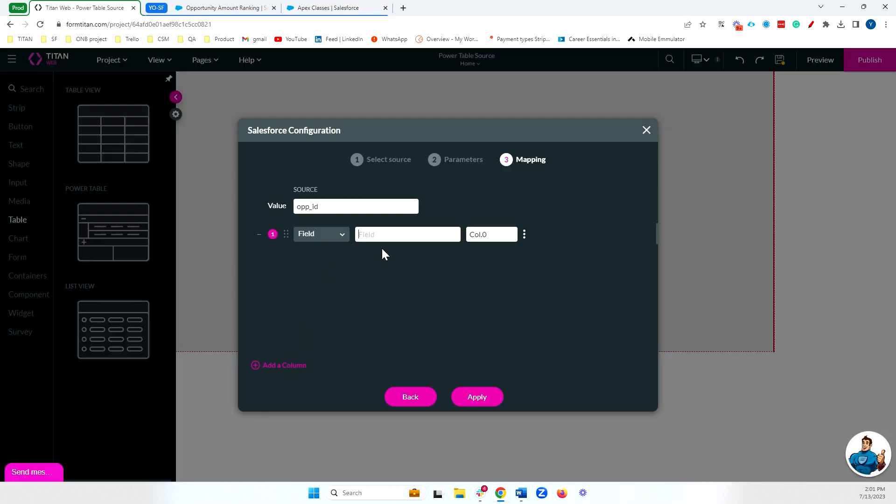
click(299, 366)
click(301, 367)
click(301, 367)
Step: Copy opp_stage from the Response class into the second column's field
click(266, 8)
click(304, 8)
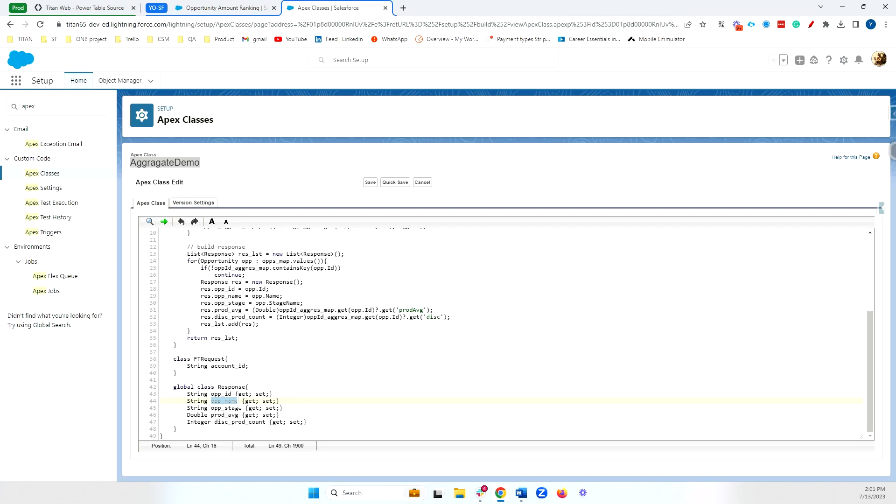
double_click(227, 408)
key(ctrl+c)
click(100, 8)
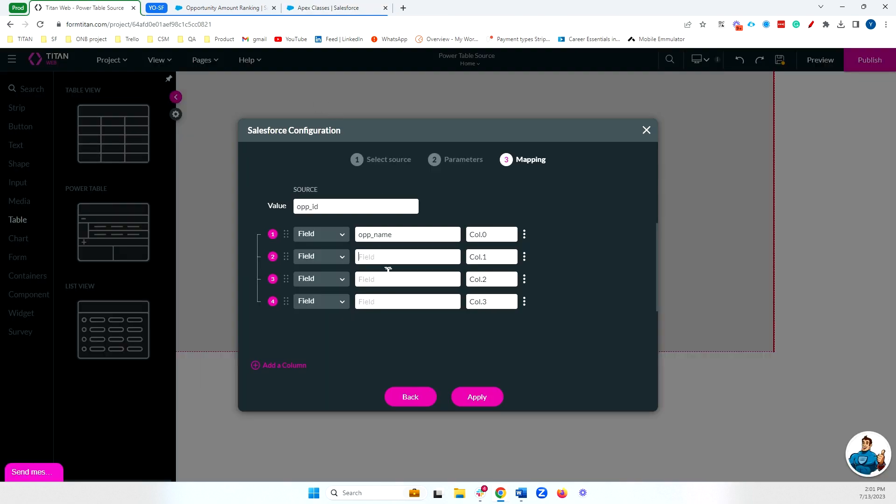
click(386, 260)
key(ctrl+v)
Step: Map the fourth column to disc_prod_count from the Response class and delete the empty third column
click(308, 8)
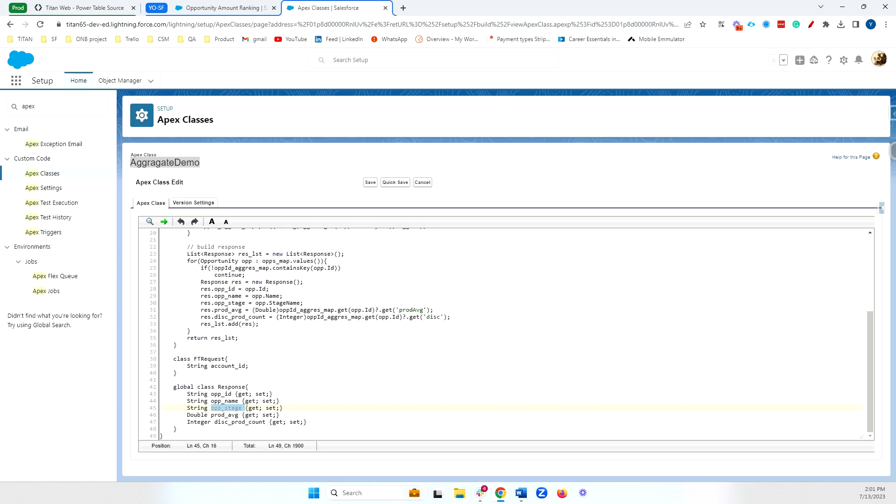
double_click(261, 422)
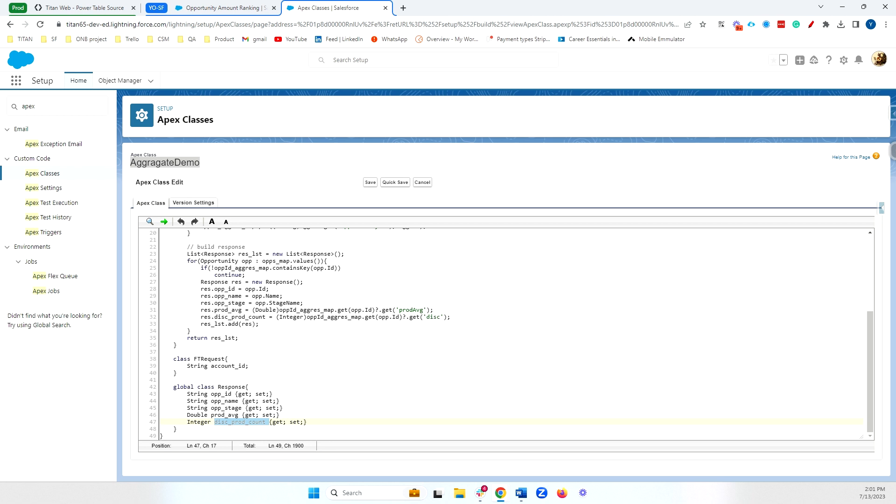
key(ctrl+c)
click(101, 7)
click(387, 297)
key(ctrl+v)
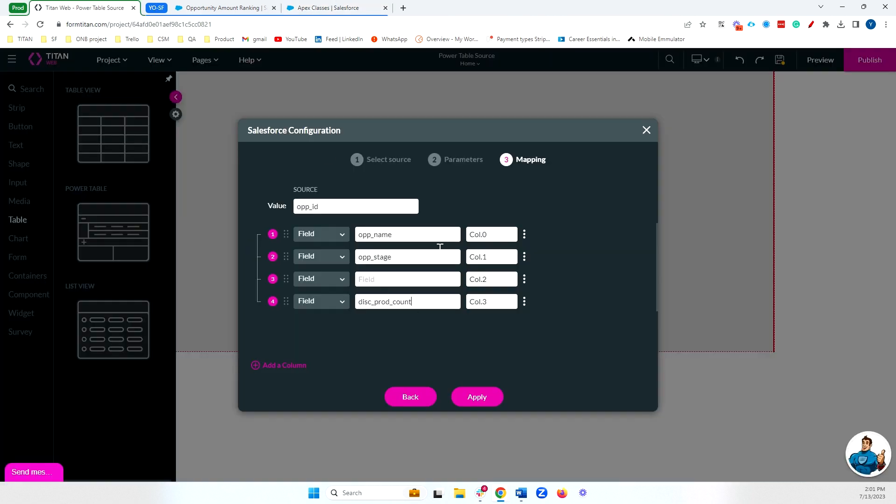
click(524, 279)
click(554, 401)
Step: Title the opp_name column Name and the opp_stage column Stage
click(486, 234)
key(ctrl+a)
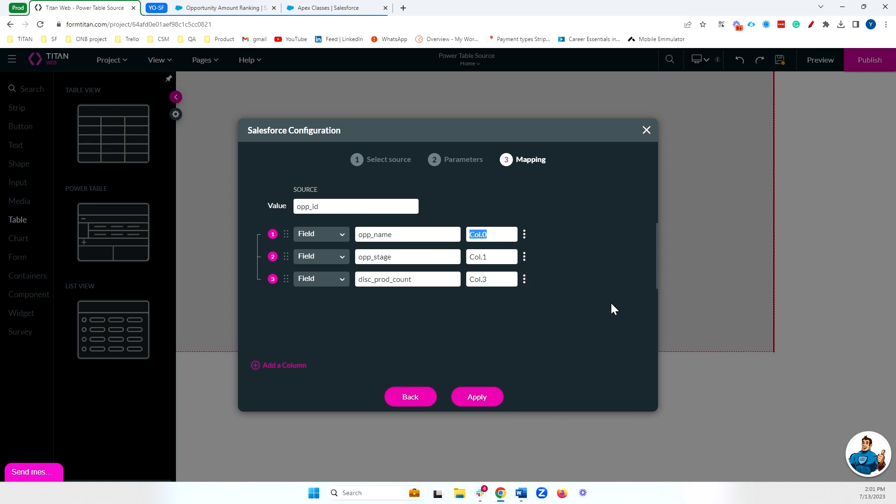
text(Name)
click(506, 256)
key(ctrl+a)
text(Stage)
Step: Title the disc_prod_count column Agg discount count
drag(469, 279, 500, 280)
text(Agg)
text( count)
key(BackSpace)
key(BackSpace)
key(BackSpace)
key(BackSpace)
key(BackSpace)
key(BackSpace)
text(discount count)
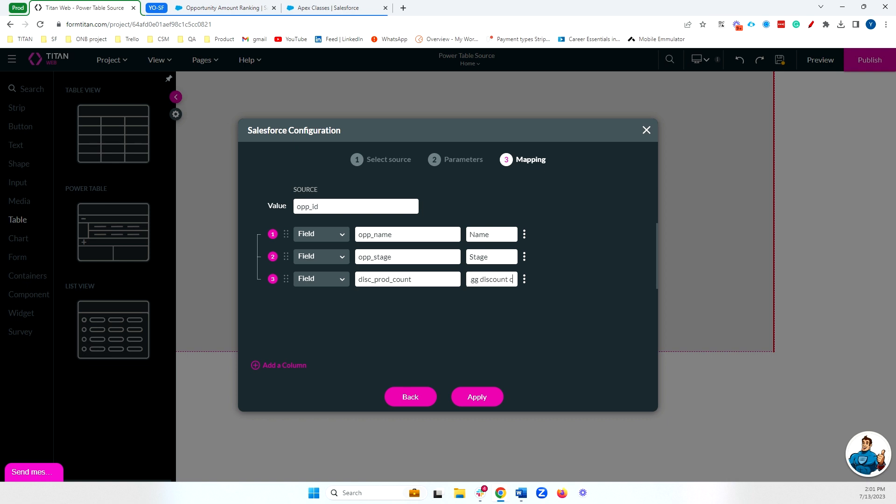
Step: Apply the configuration, then move and enlarge the power table, leaving about 232 to its left, 119 above and 335 to its right
click(477, 402)
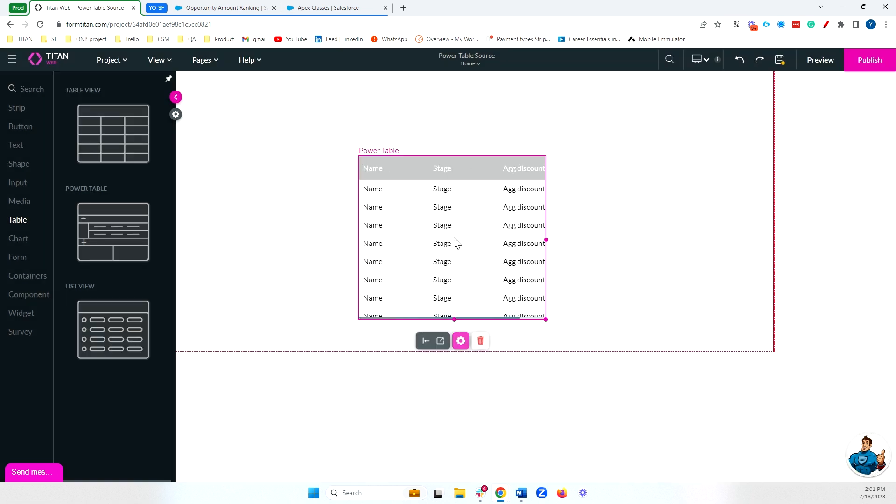
drag(441, 235, 328, 206)
drag(433, 290, 618, 331)
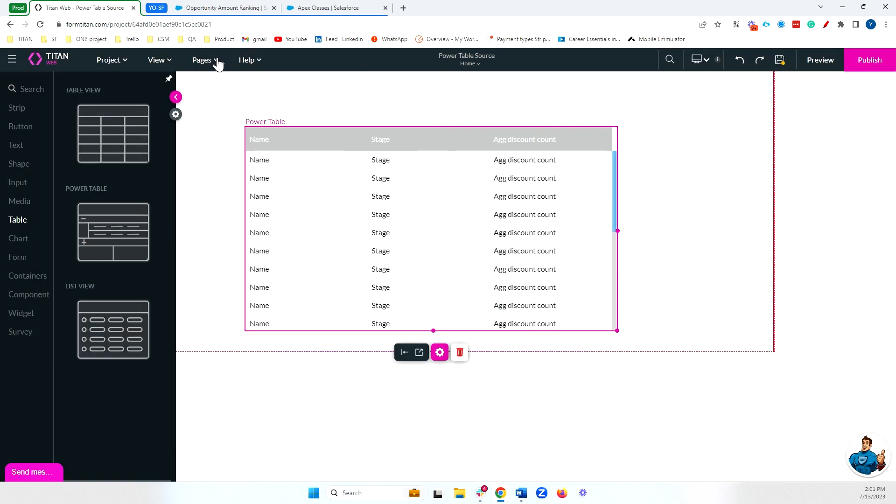
Step: Open the United Oil & Gas Corp. account in Salesforce, copy its record ID from the address, and return to the Titan project
click(302, 8)
click(231, 7)
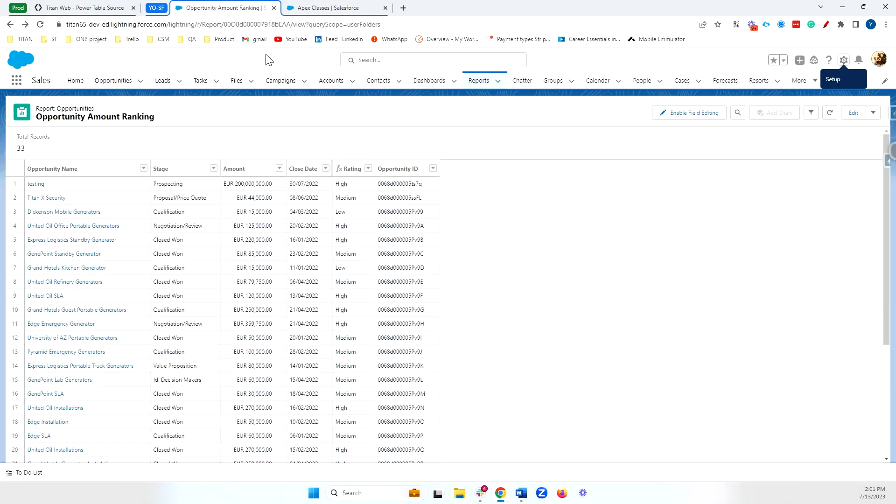
click(331, 81)
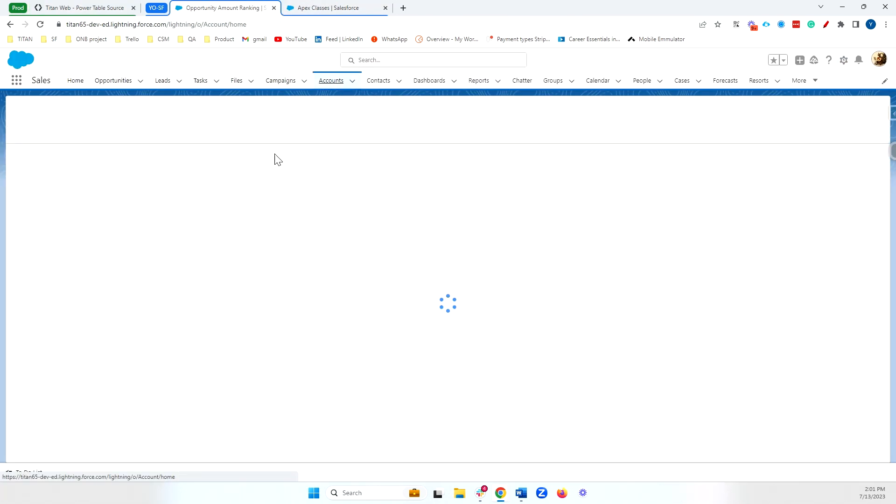
click(96, 167)
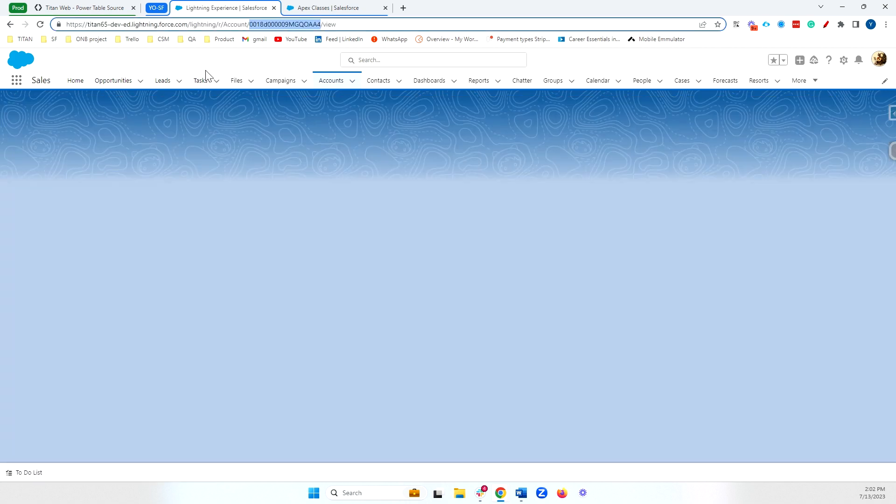
click(104, 6)
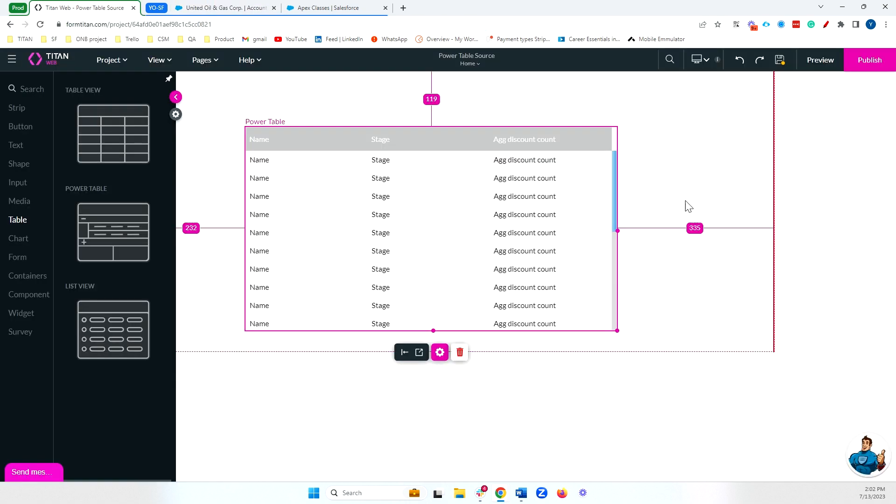
Step: Set the copied account record ID as the default value of the Home page's static variable account_id, apply it and save the project
click(780, 60)
click(205, 60)
click(267, 82)
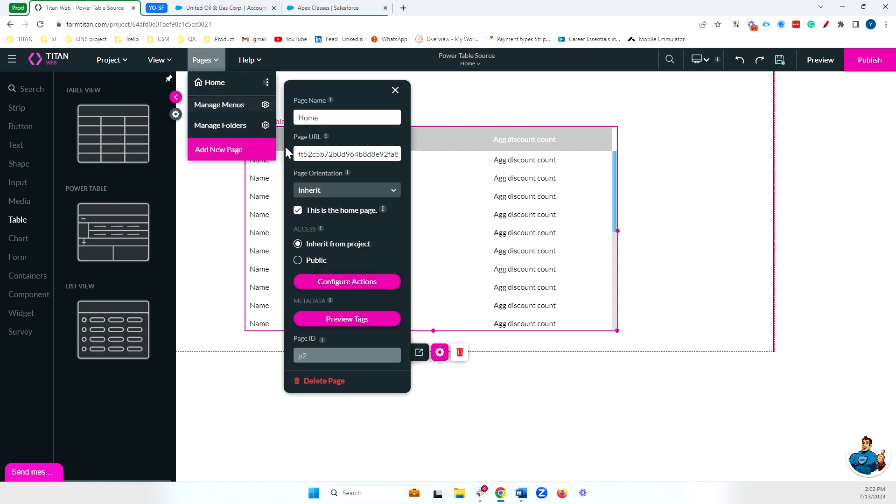
click(335, 283)
click(206, 295)
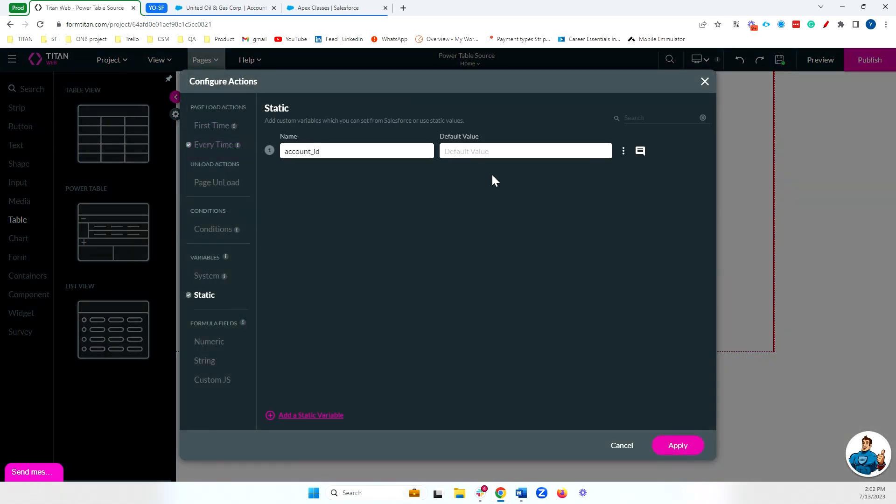
click(480, 156)
key(ctrl+v)
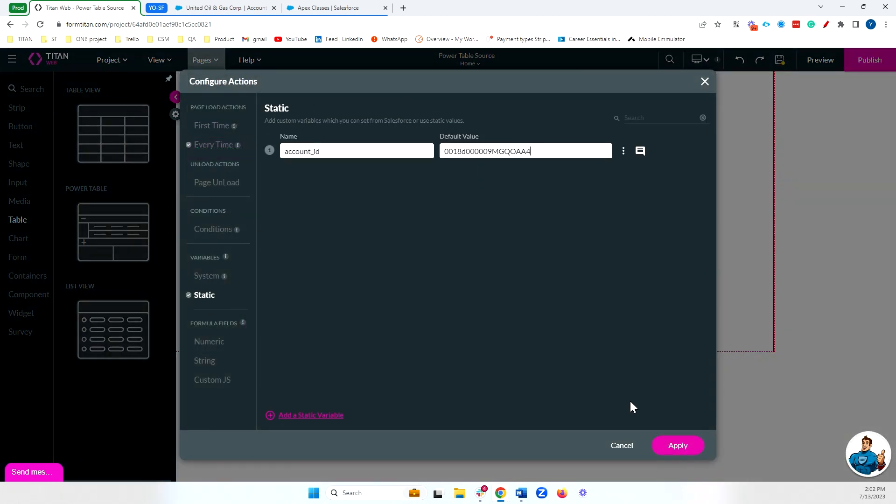
double_click(458, 156)
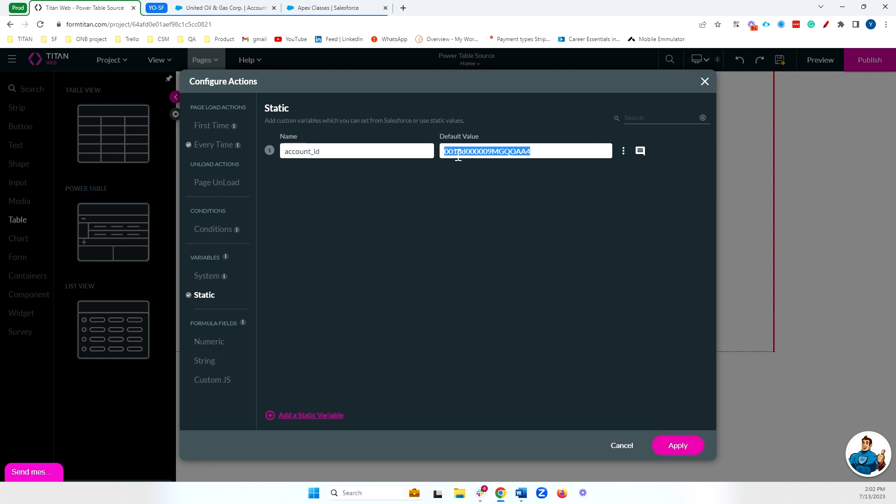
click(678, 445)
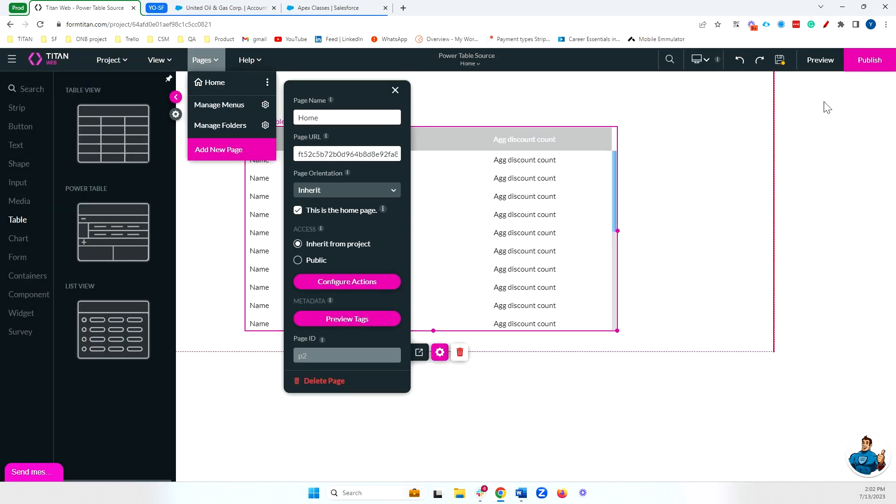
click(780, 62)
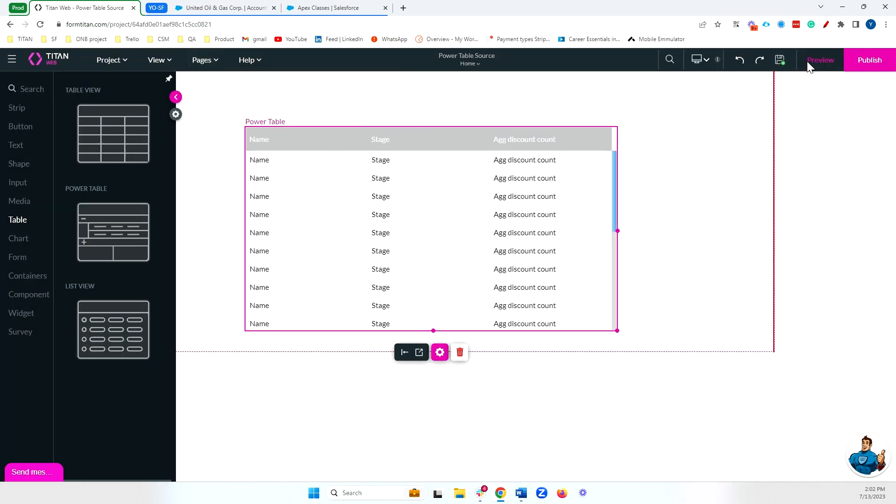
Step: Preview the page, check the power table's Name and Stage columns, and return to the Titan project
click(810, 67)
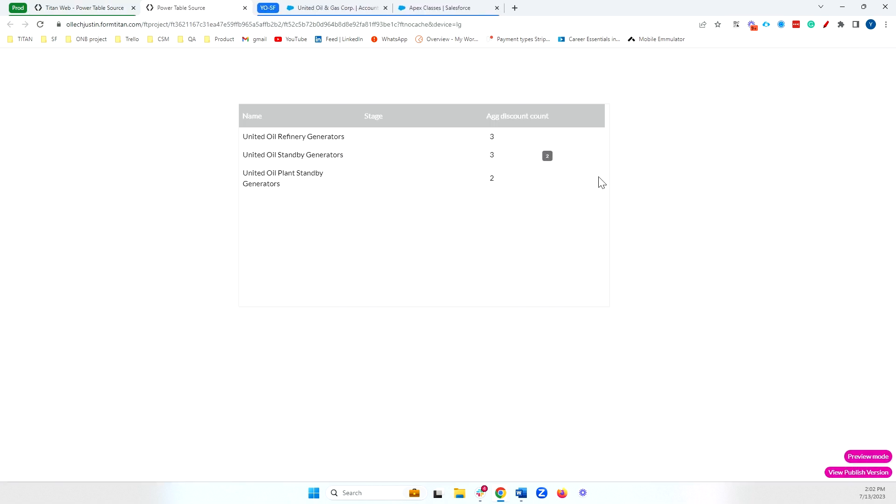
double_click(254, 136)
click(339, 128)
double_click(374, 116)
click(84, 8)
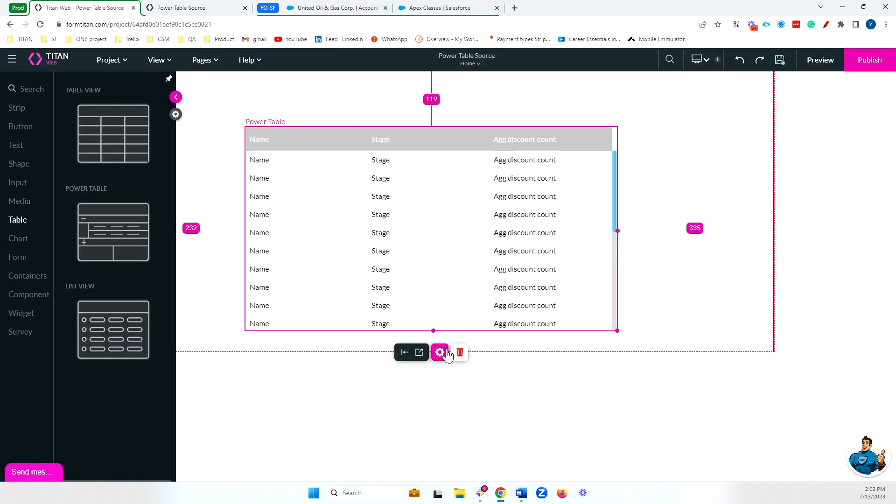
Step: Correct the opp_stage source field of the Stage column in the power table's Salesforce mapping and apply the configuration
click(440, 353)
click(701, 152)
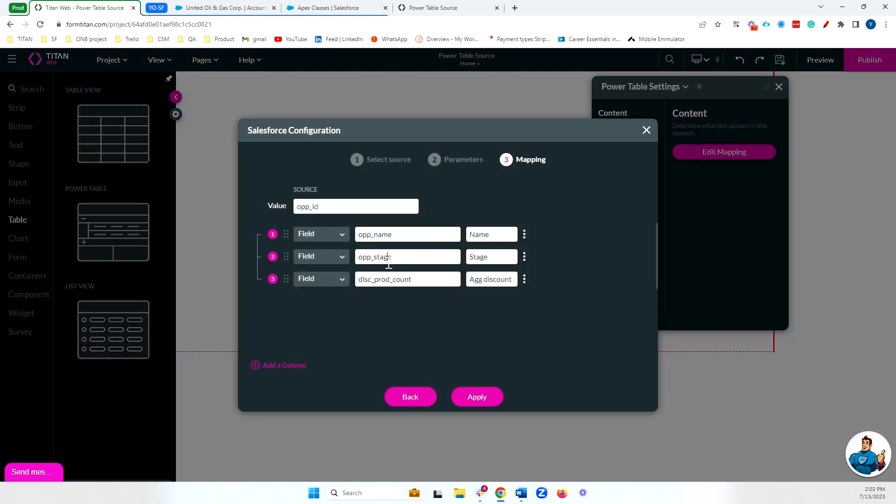
click(389, 260)
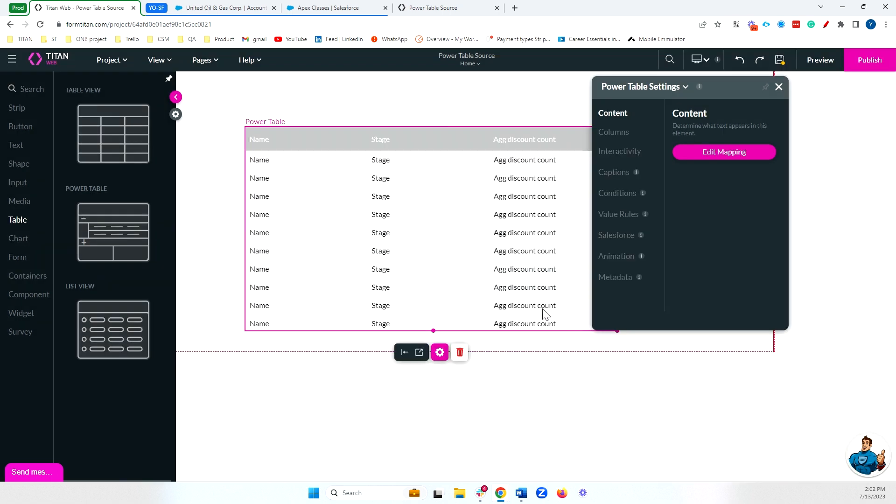
click(469, 394)
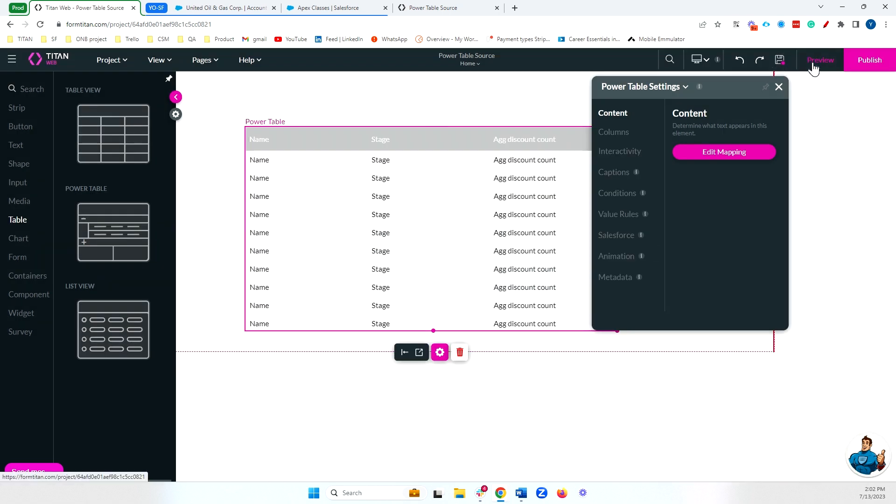
Step: Preview the page again and check the power table's Stage and Agg discount count values
click(814, 67)
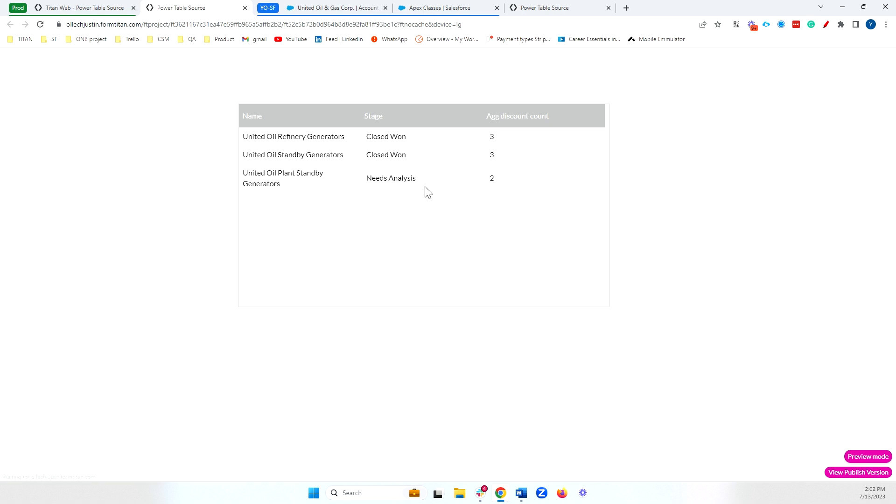
double_click(493, 137)
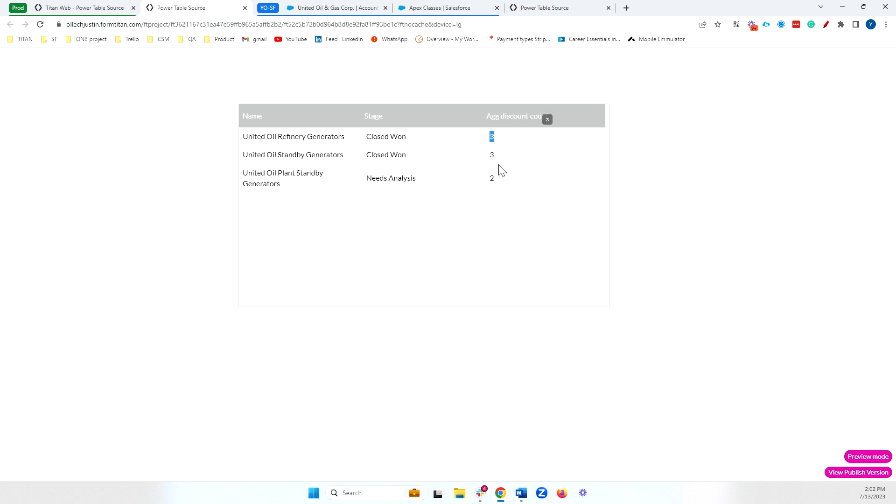